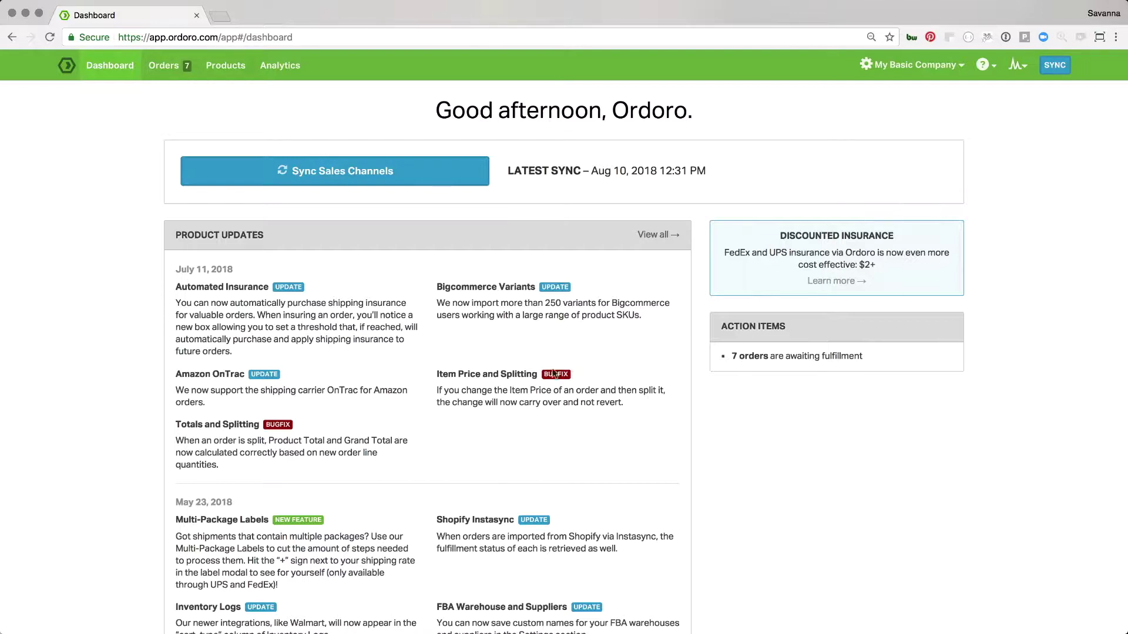
Open the 7 orders awaiting fulfillment from the dashboard's Action Items
click(781, 357)
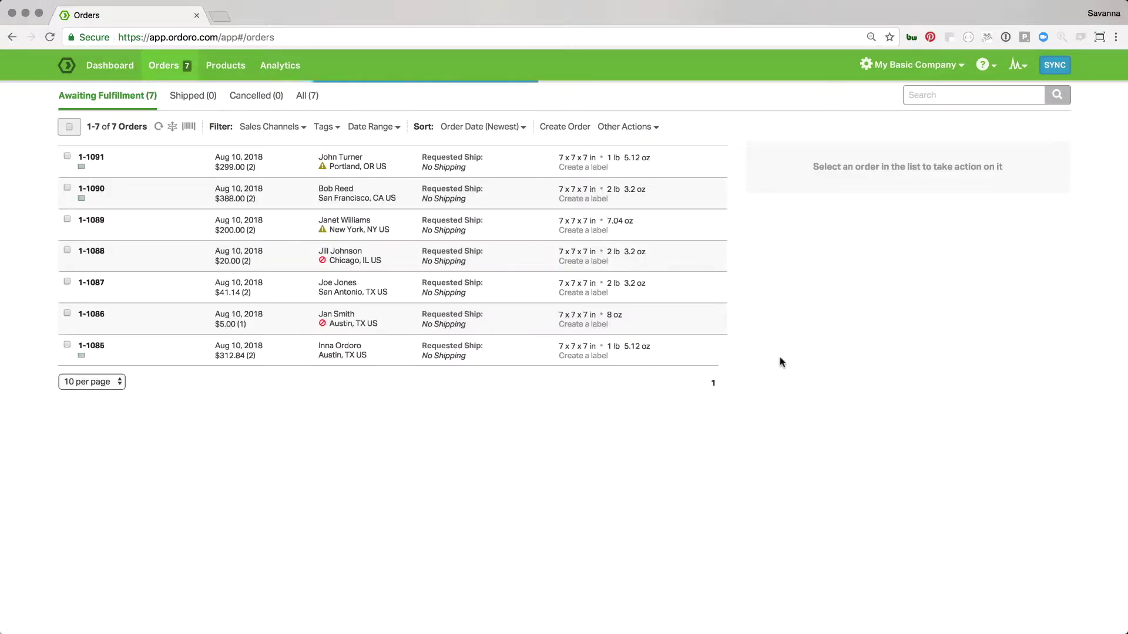
Select orders 1-1091 and 1-1090, then clear the selection
click(67, 156)
click(68, 188)
click(67, 188)
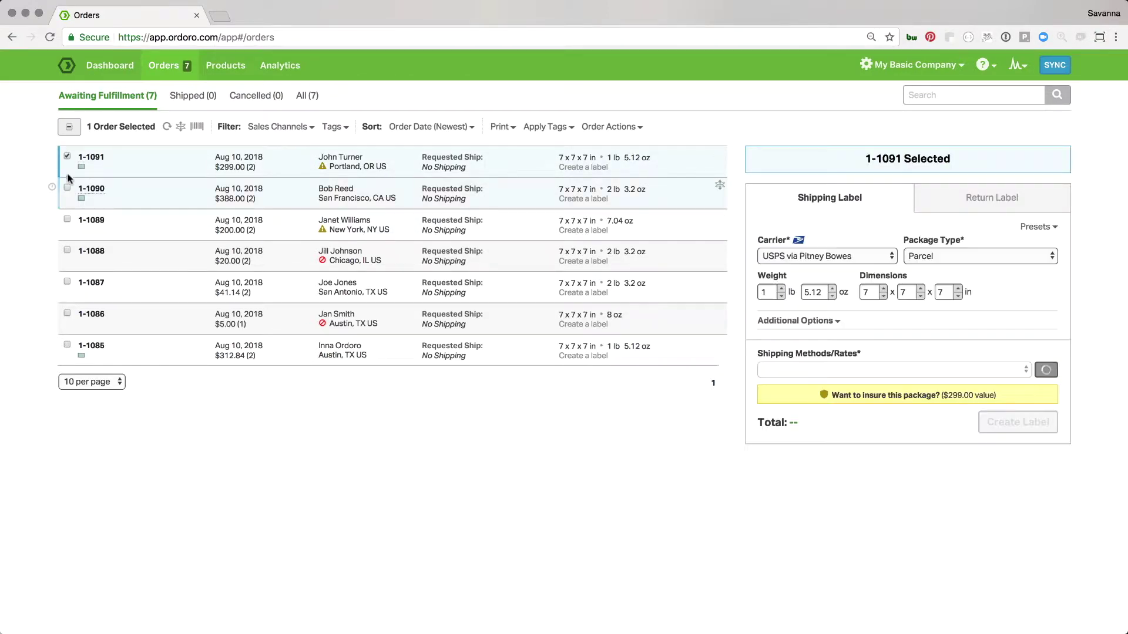
click(67, 156)
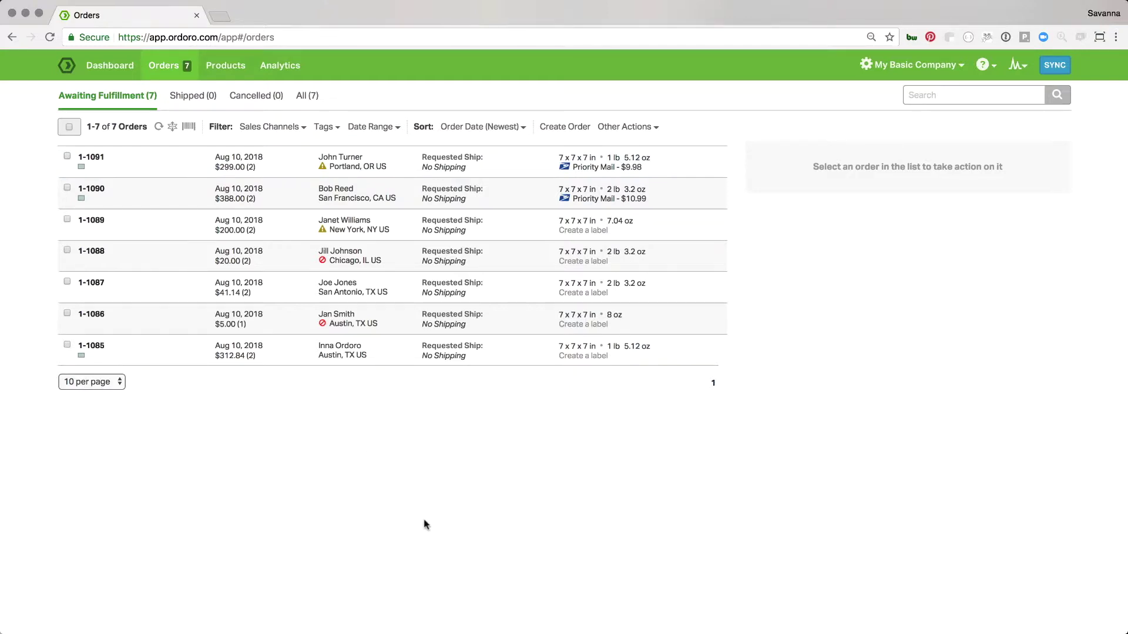
Filter the list by the High Value tag, leaving orders 1-1091, 1-1090 and 1-1085
click(327, 129)
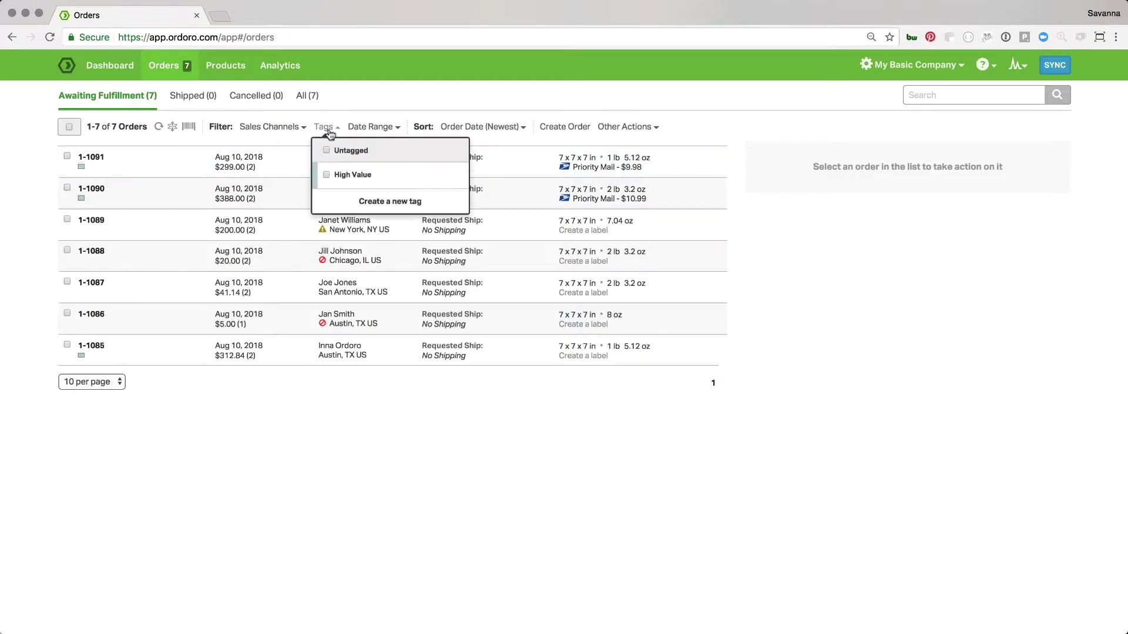
click(353, 176)
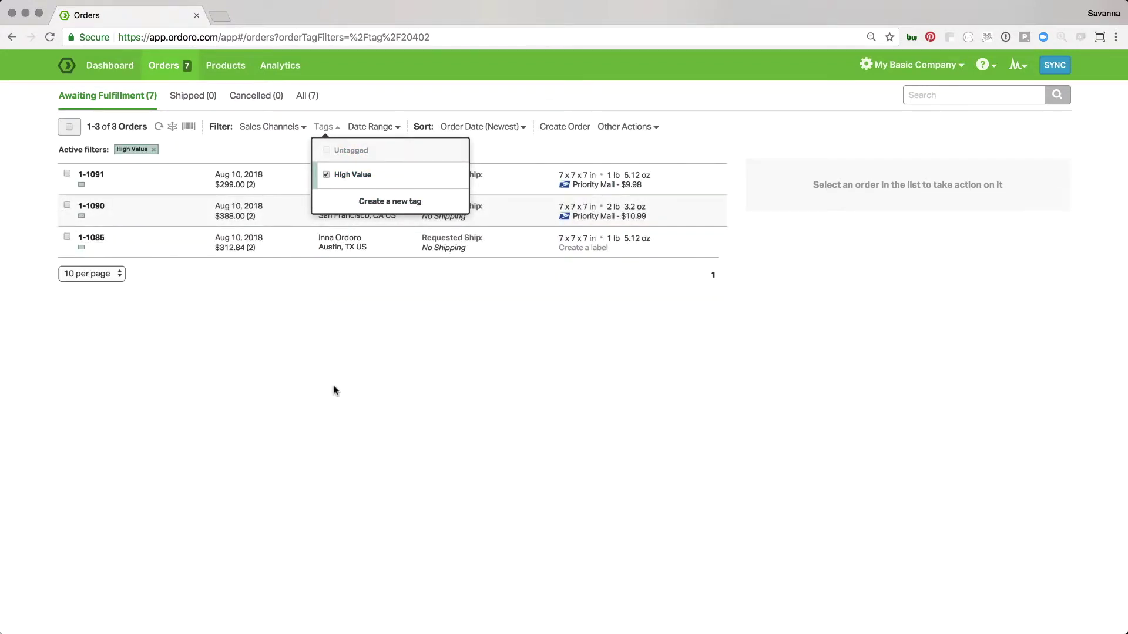
click(303, 286)
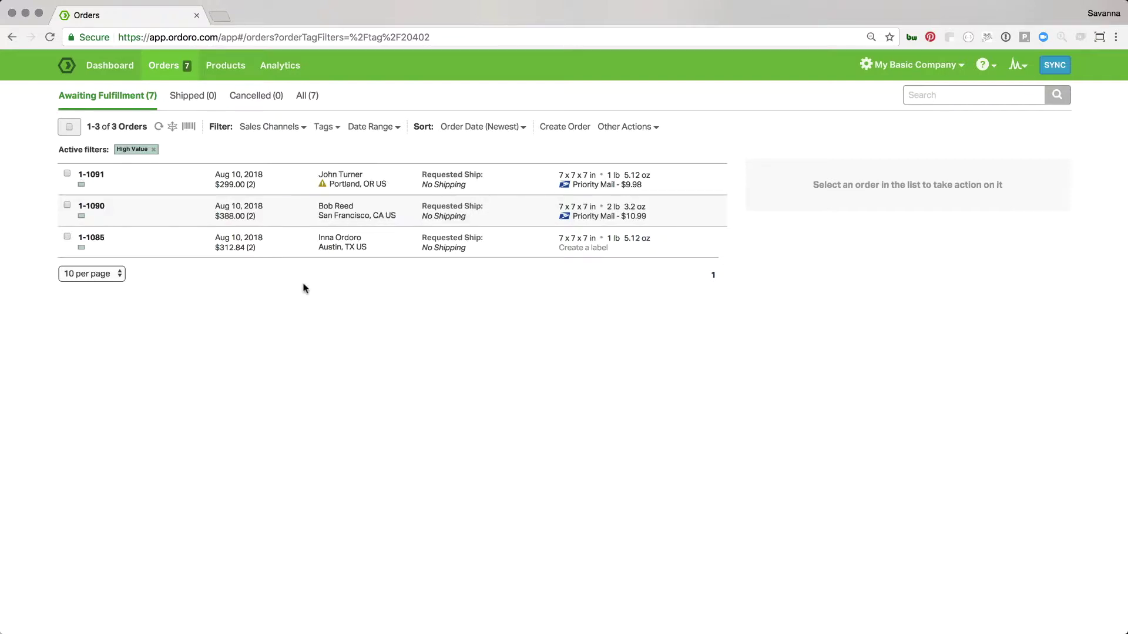
Set all three High Value orders to a Medium Flat Rate Box and open the postage-funds window
click(69, 127)
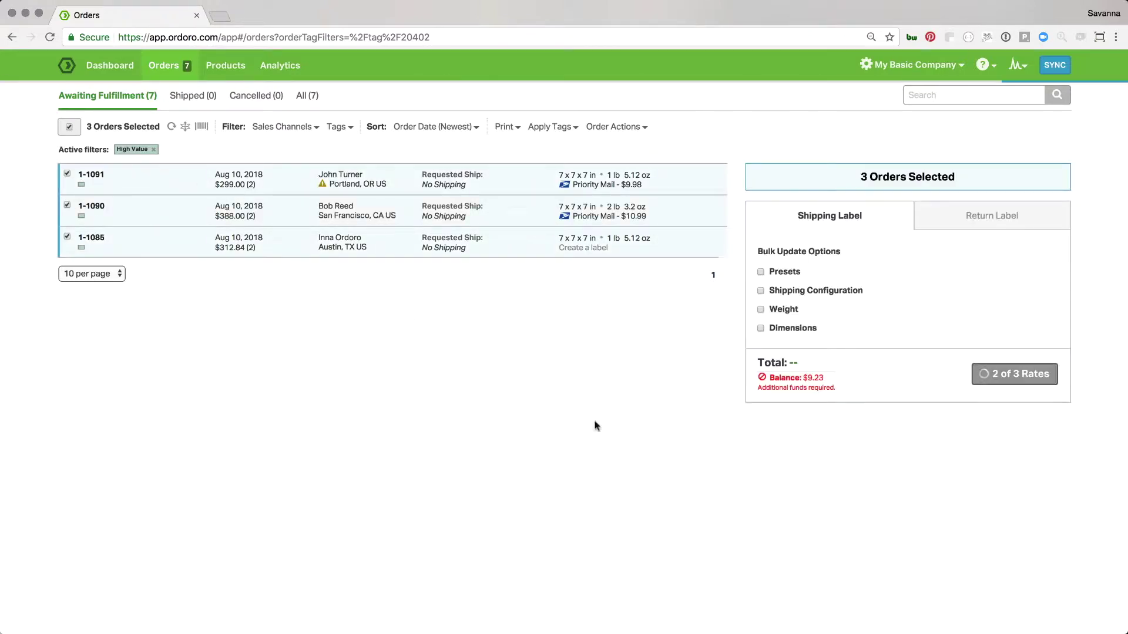
click(779, 288)
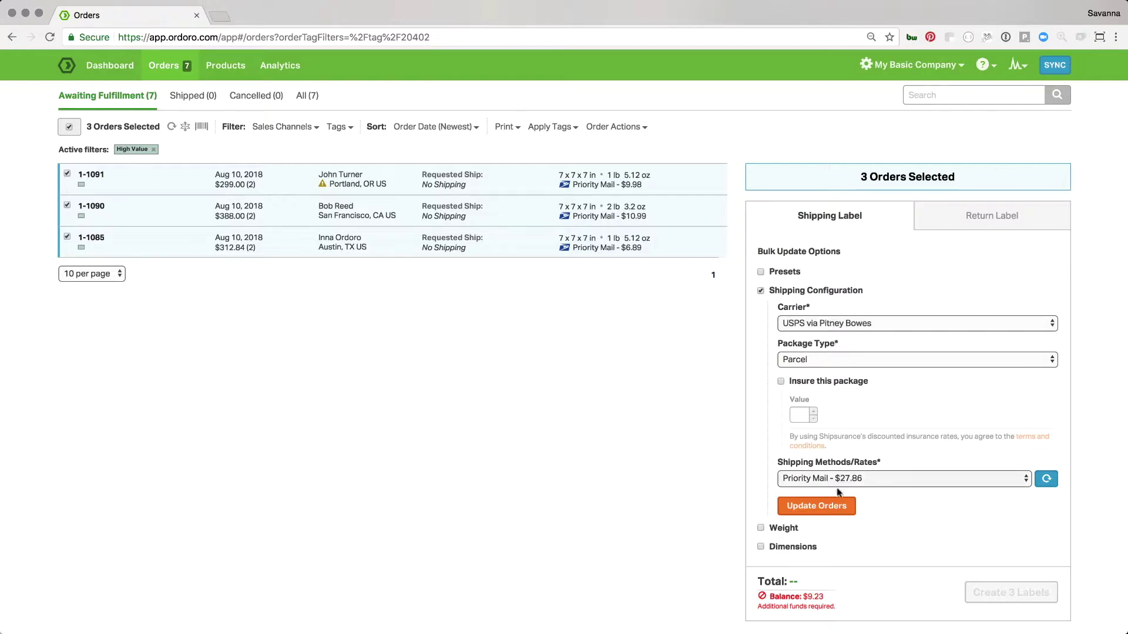
click(838, 358)
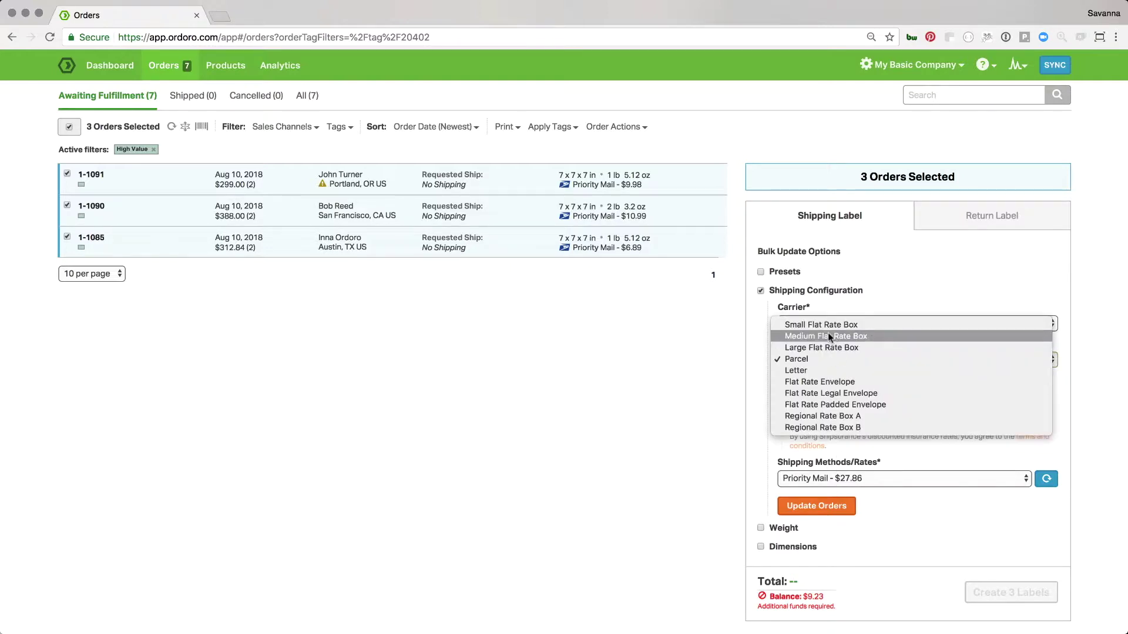
click(827, 332)
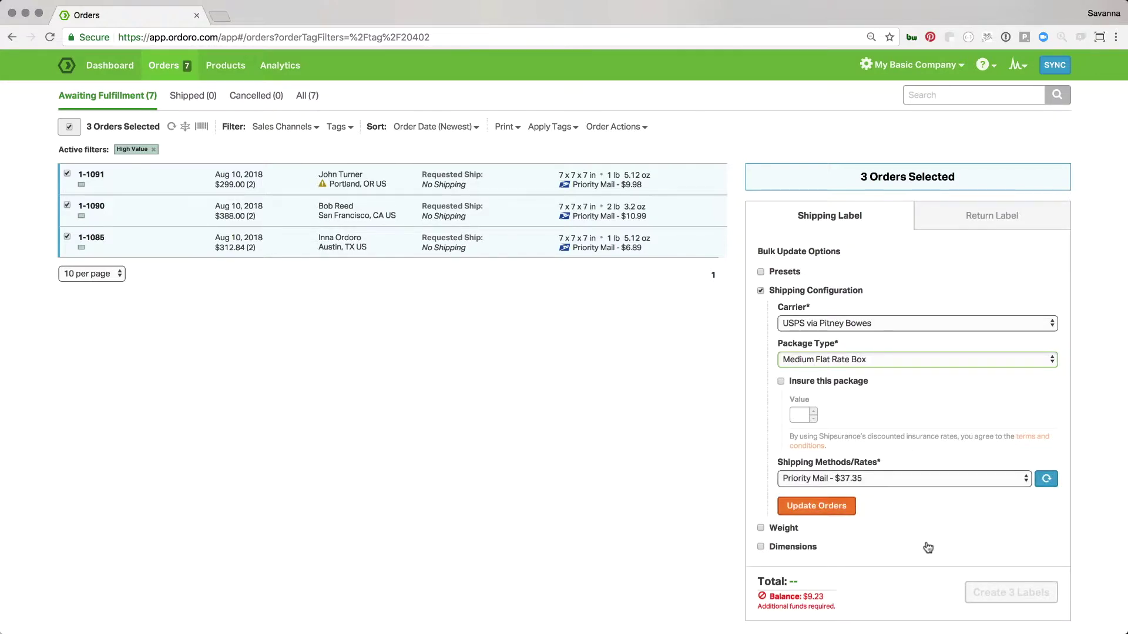
click(846, 508)
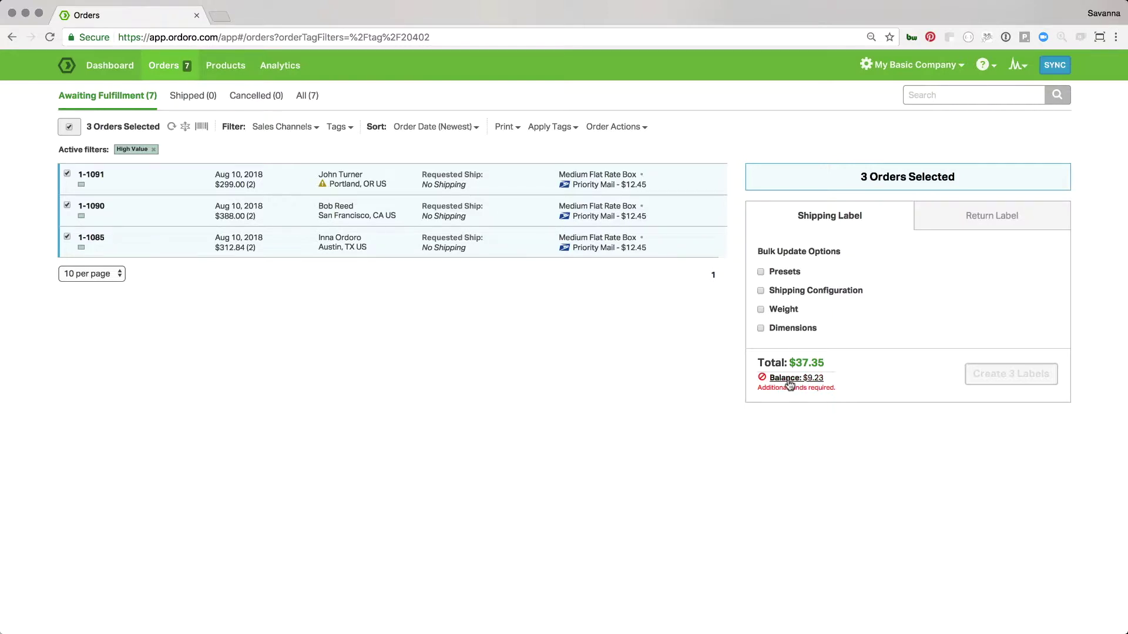
click(787, 379)
click(439, 261)
Add $40 to the postage balance, bringing it to $49.23, and create the 3 labels
text(40)
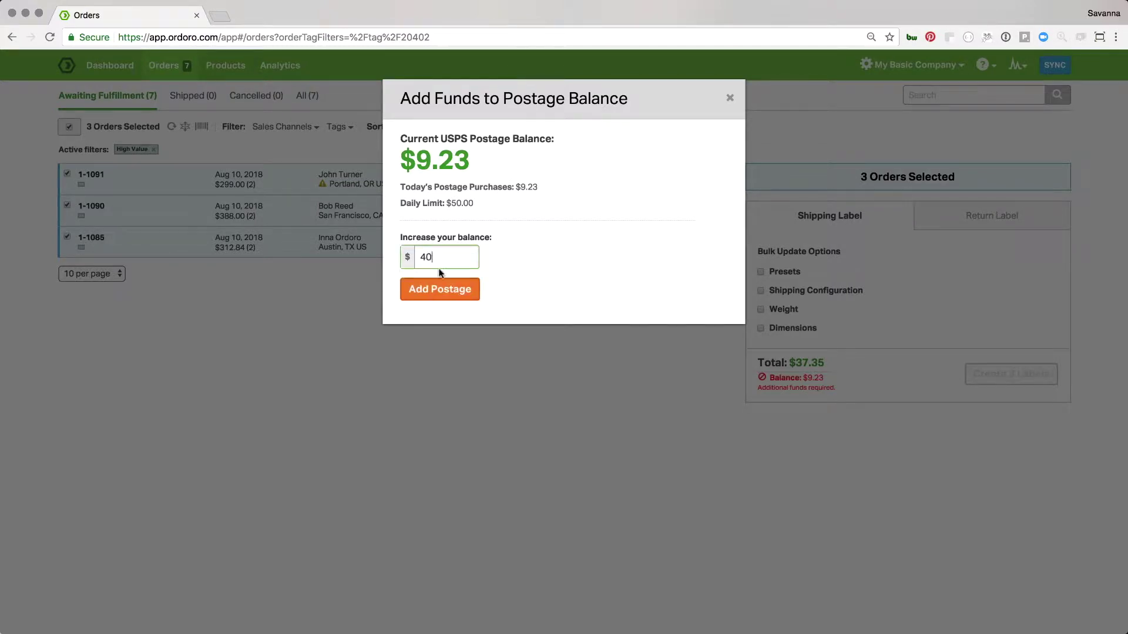
click(435, 290)
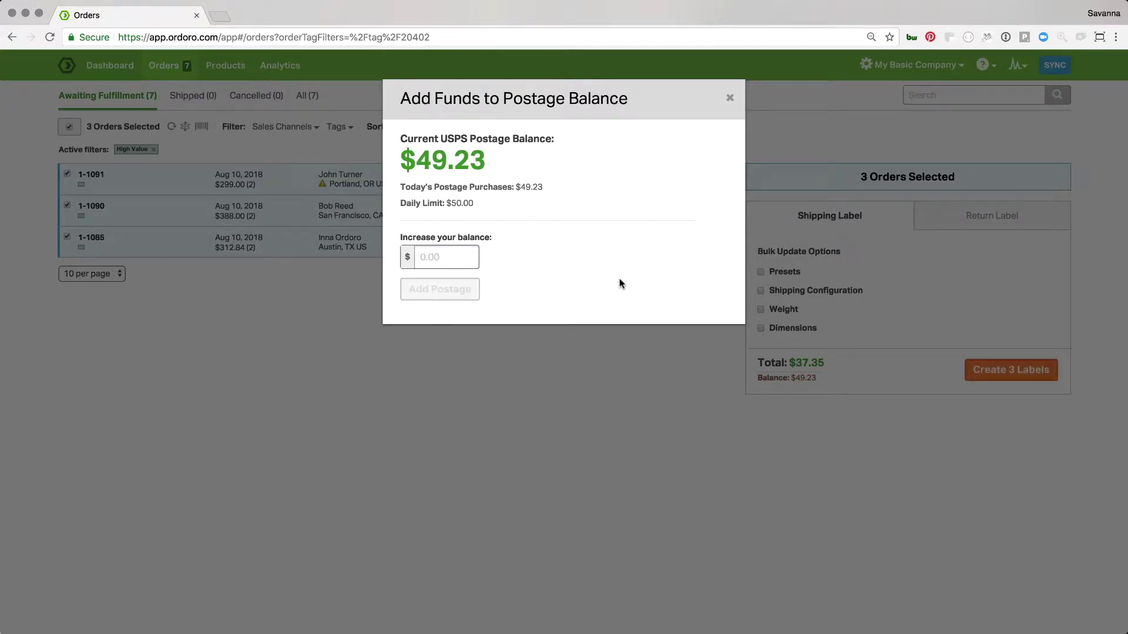
click(730, 98)
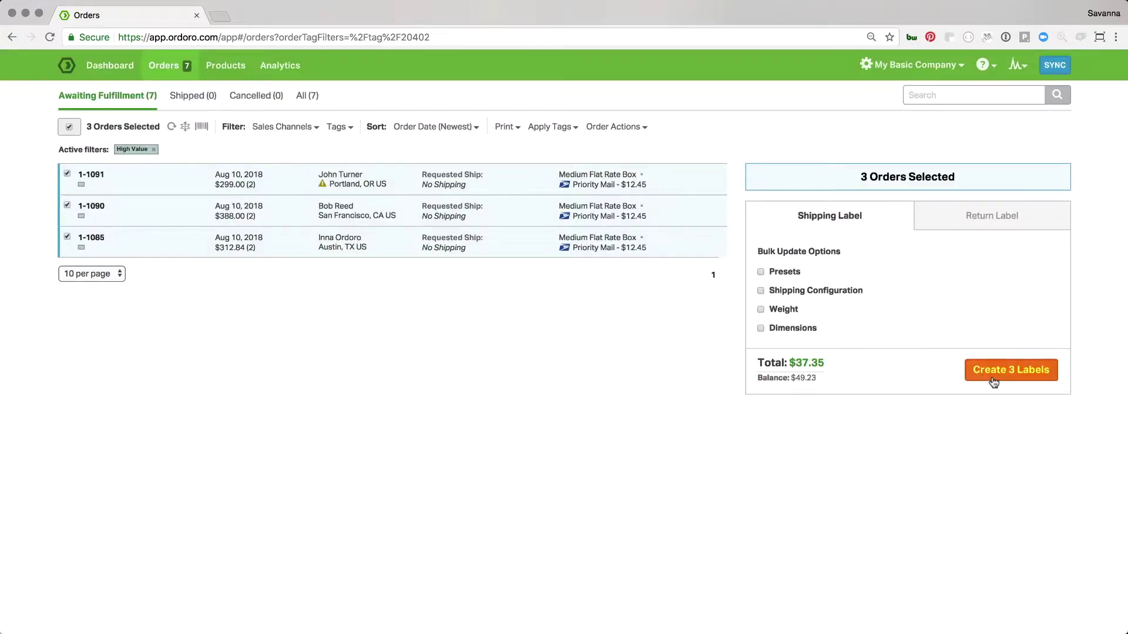
click(991, 374)
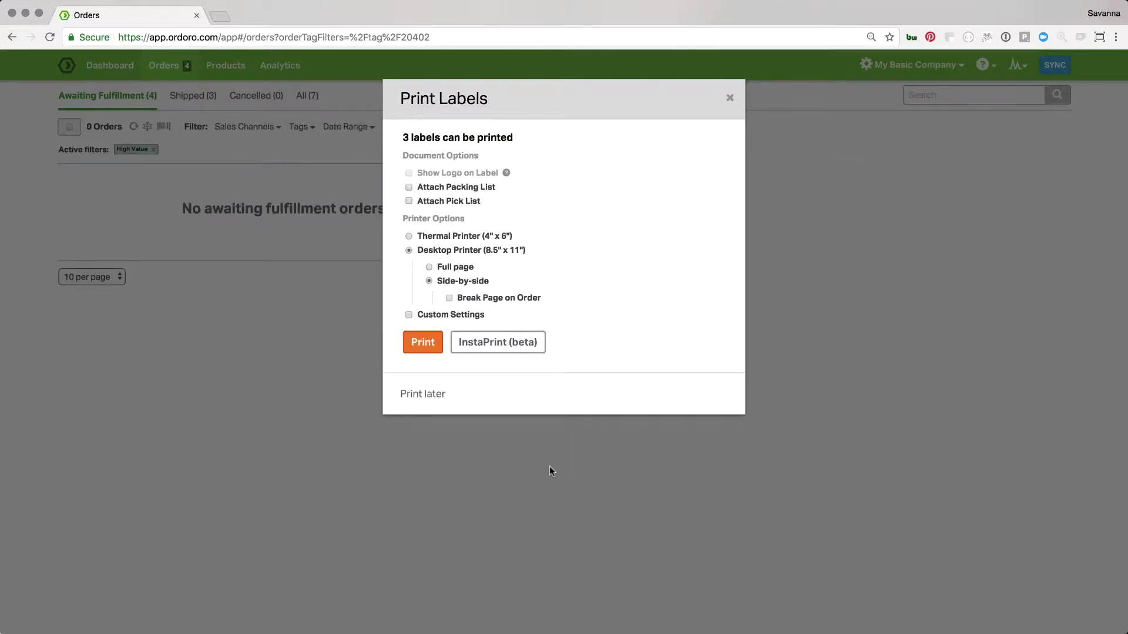
Print the labels with image packing lists in original order and an attached pick list
click(409, 186)
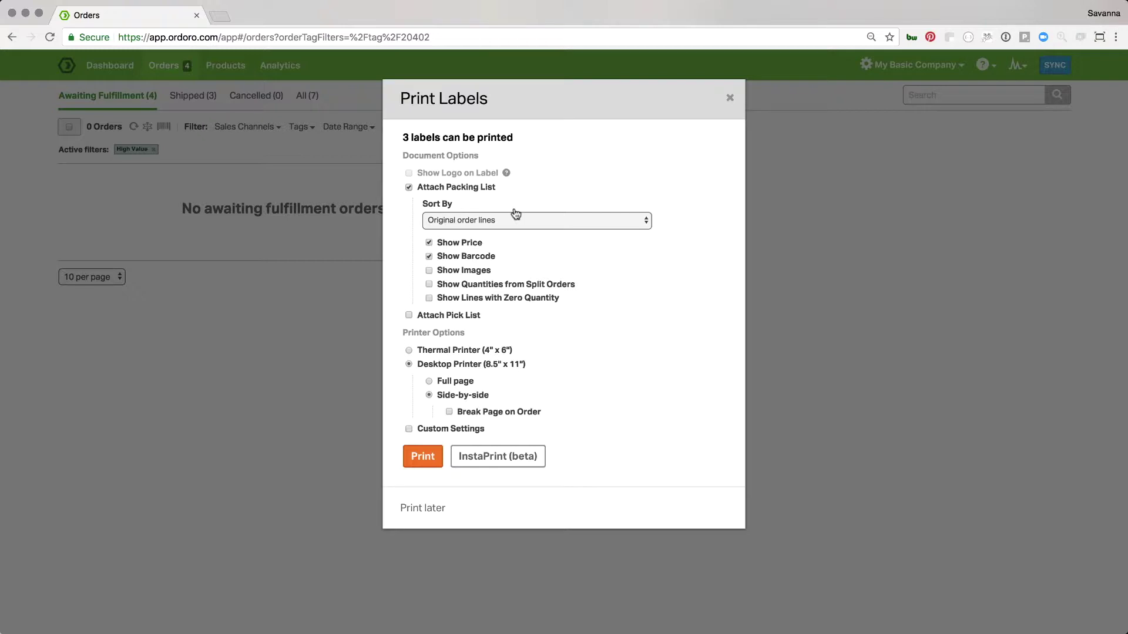
click(429, 271)
click(459, 222)
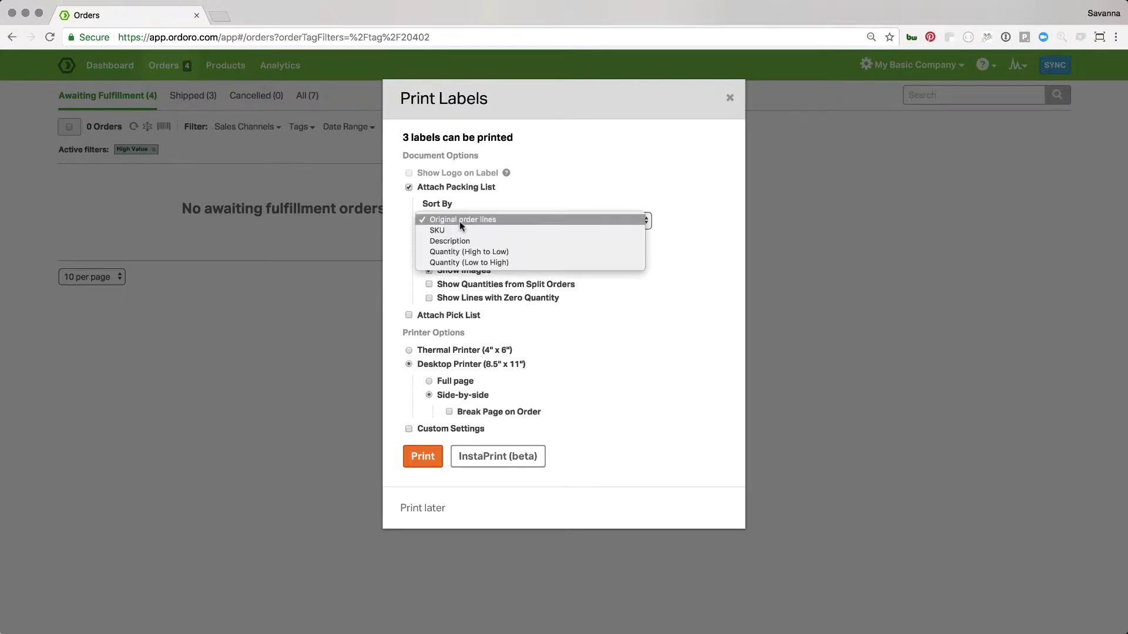
click(459, 219)
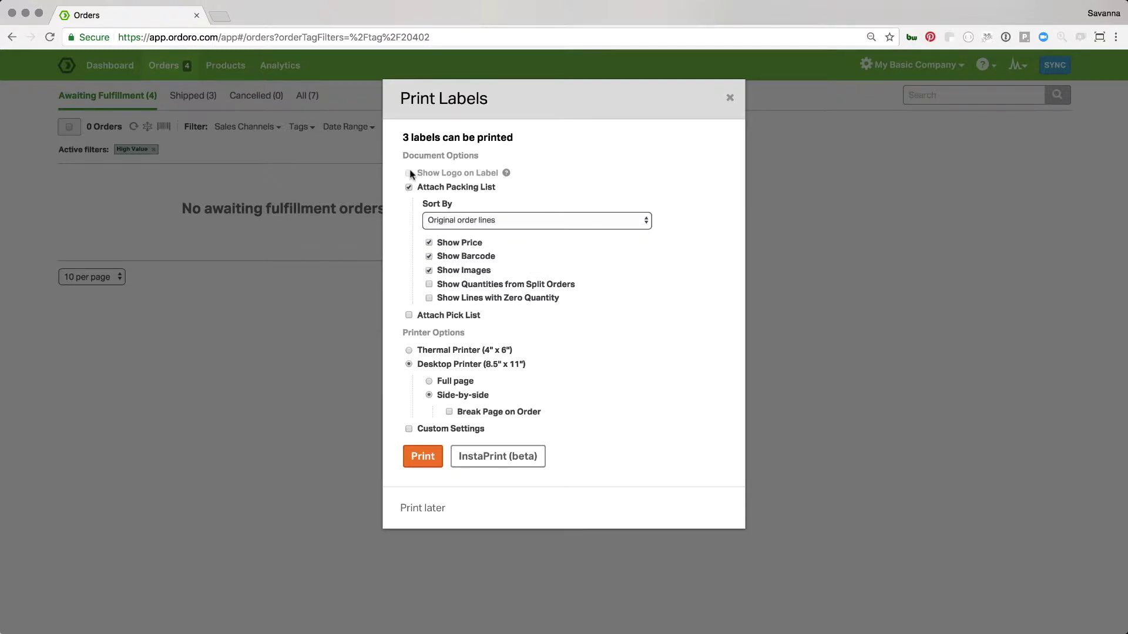
mouse_move(506, 175)
click(410, 316)
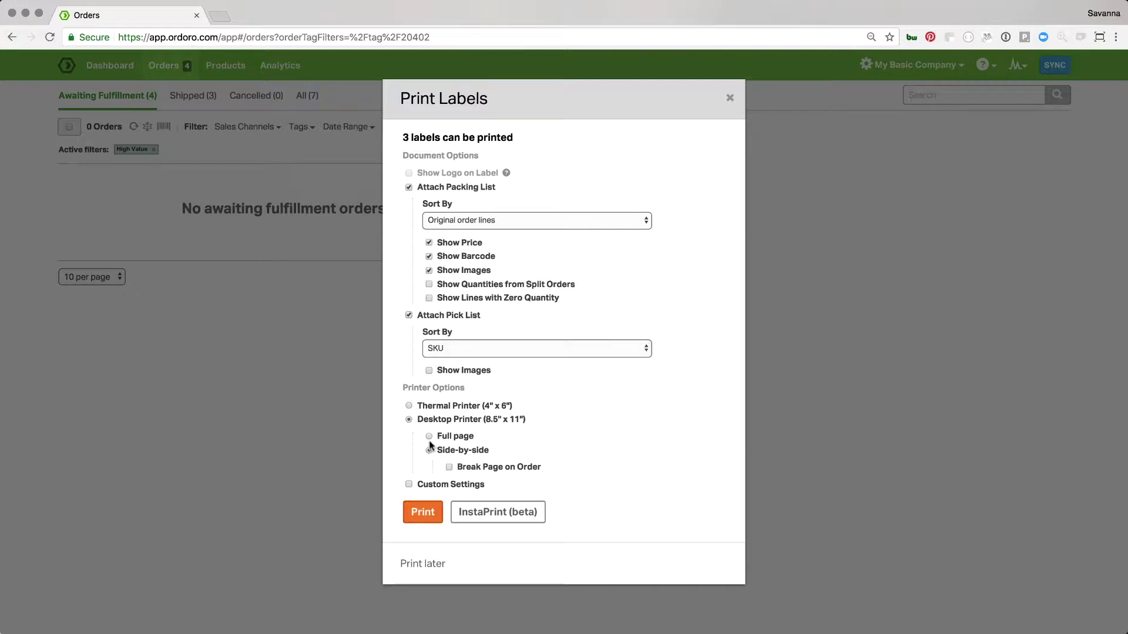
click(417, 513)
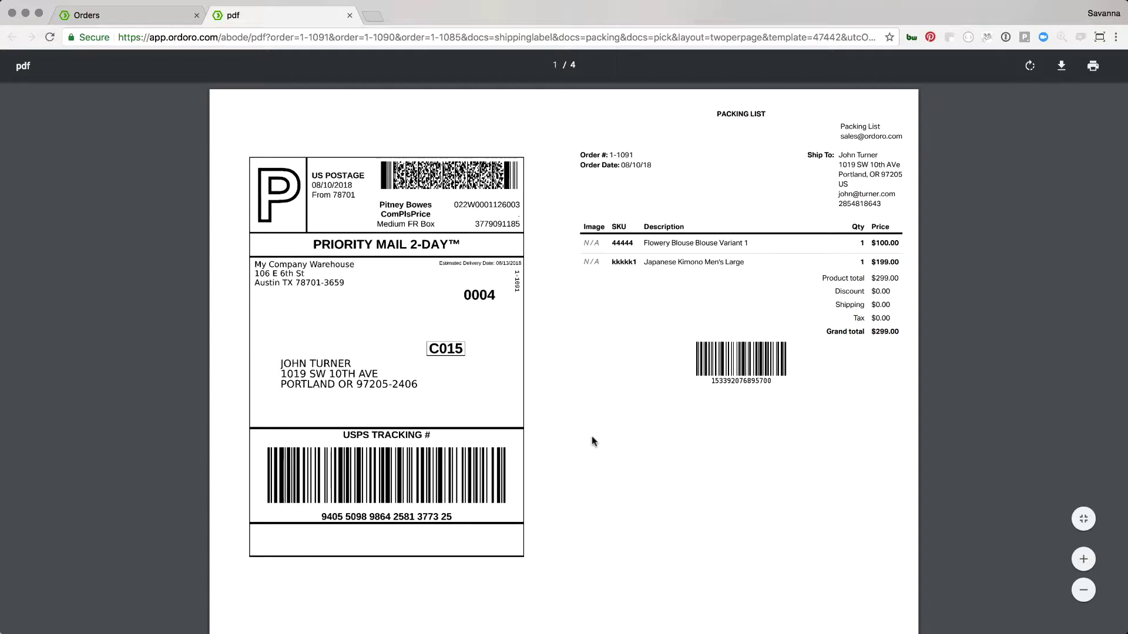
Review the four-page labels PDF, return to page 1, and go back to the Orders tab
scroll(667, 509, down, 10)
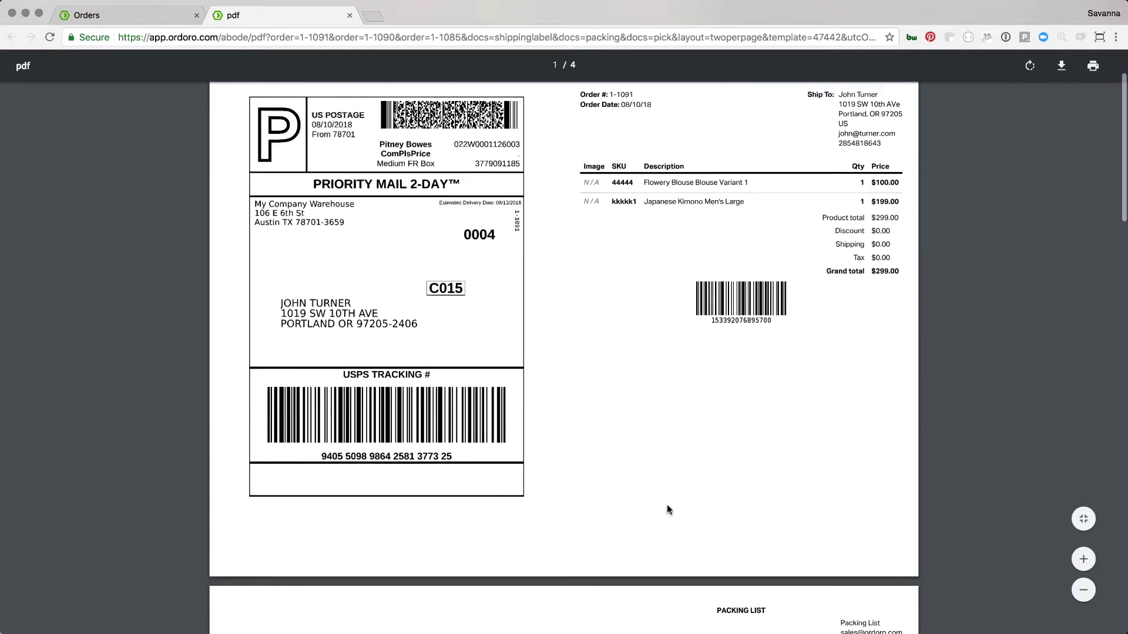
scroll(668, 510, down, 10)
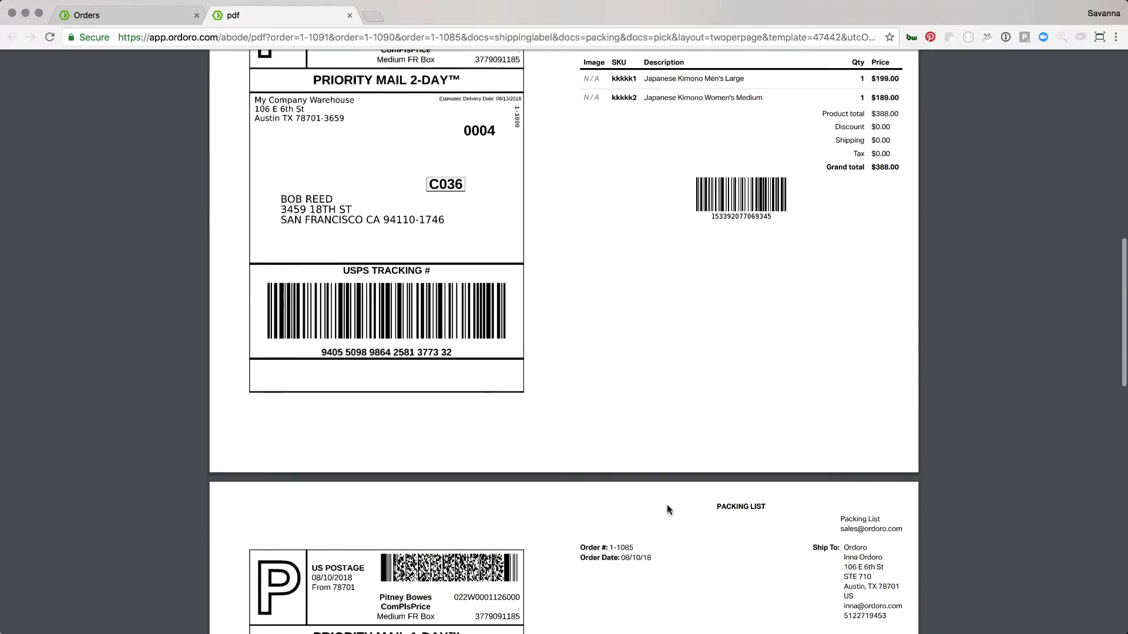
scroll(668, 509, down, 10)
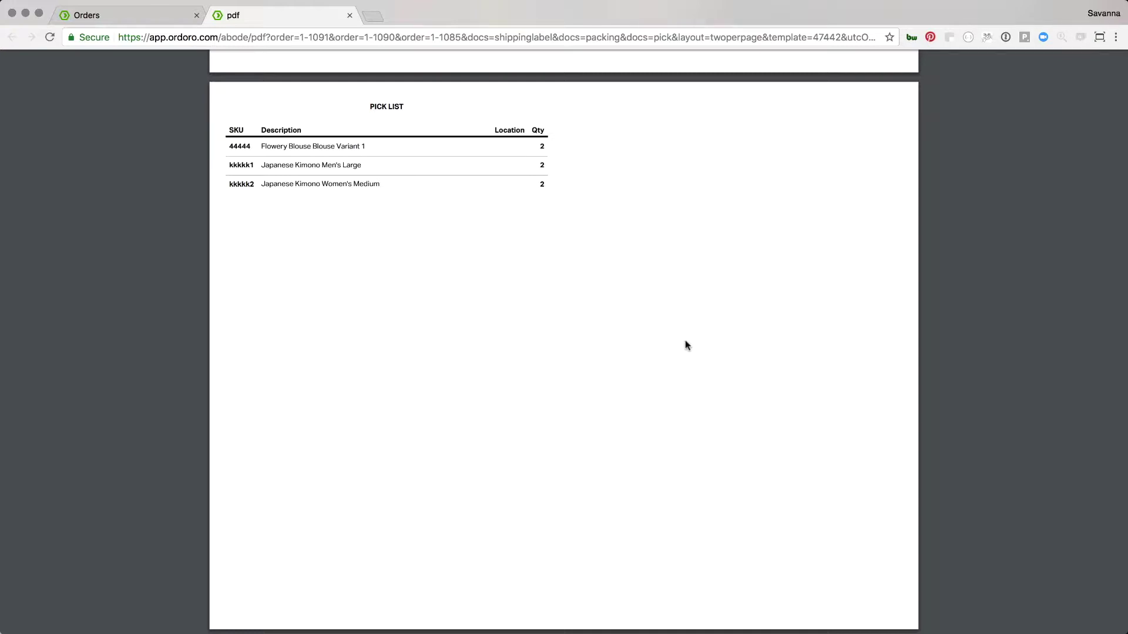
key(Home)
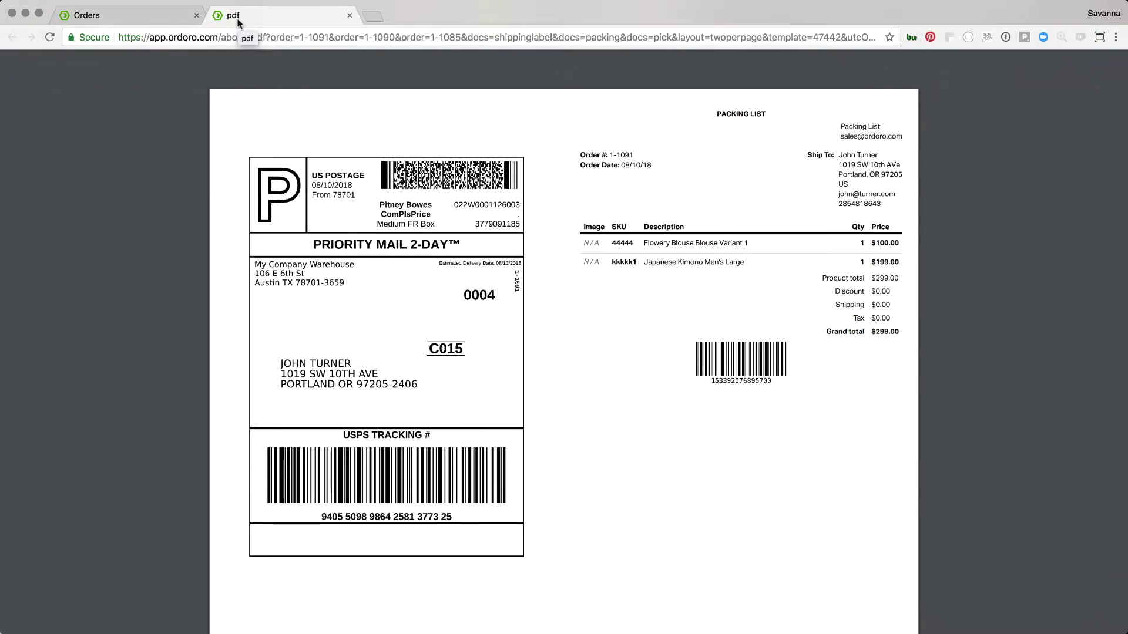
click(154, 18)
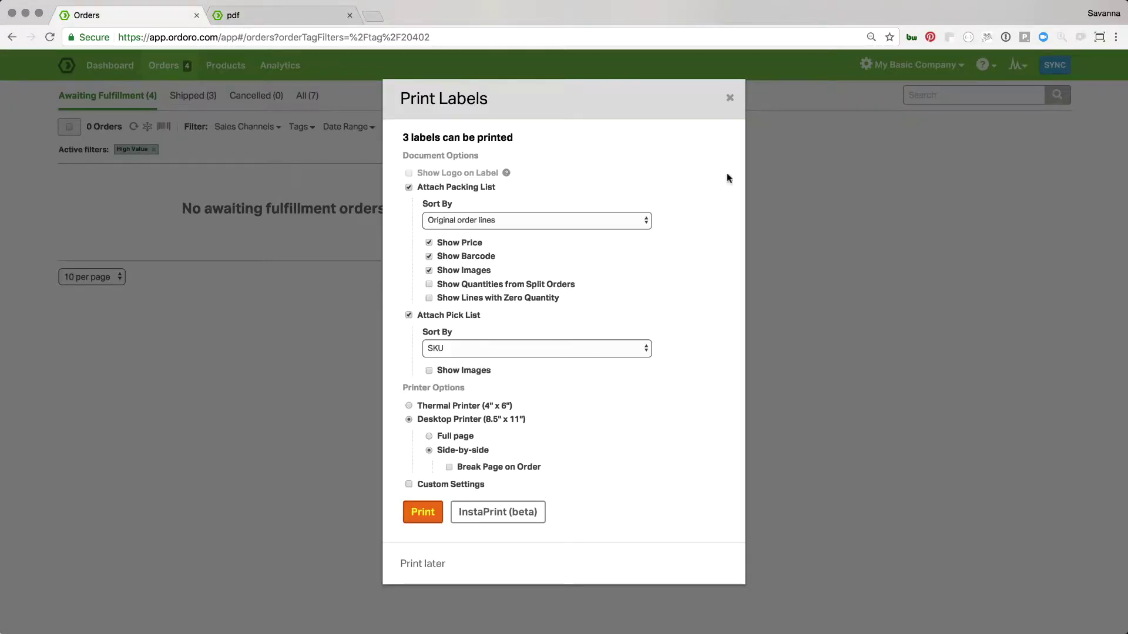
Close the label dialog, clear the High Value filter, and review the rates for orders 1-1086 to 1-1089
click(730, 98)
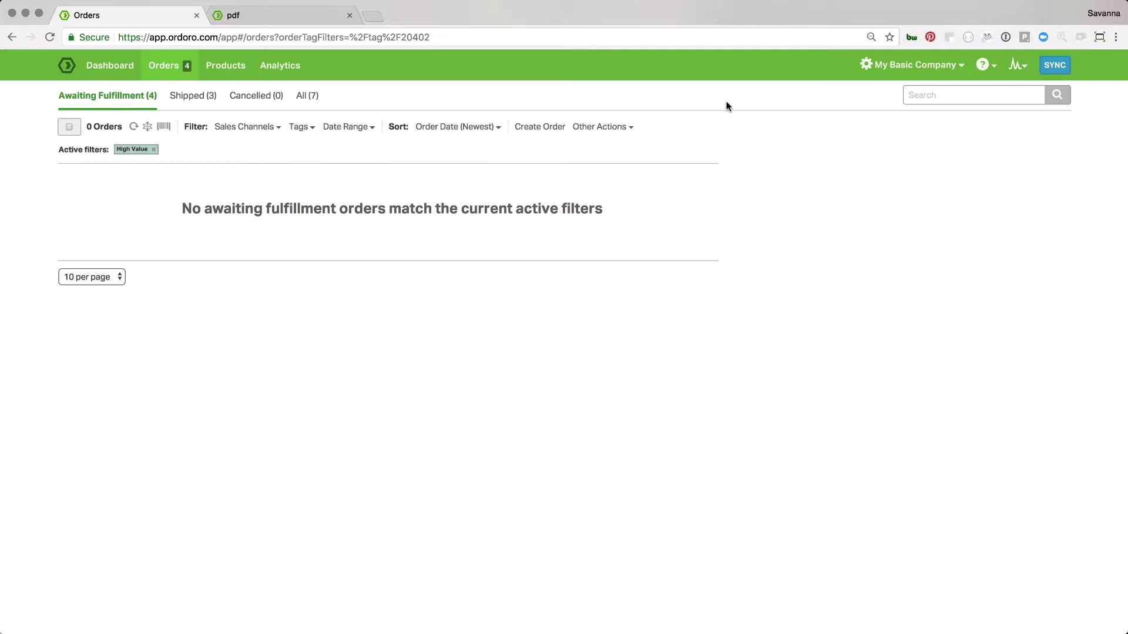
click(154, 149)
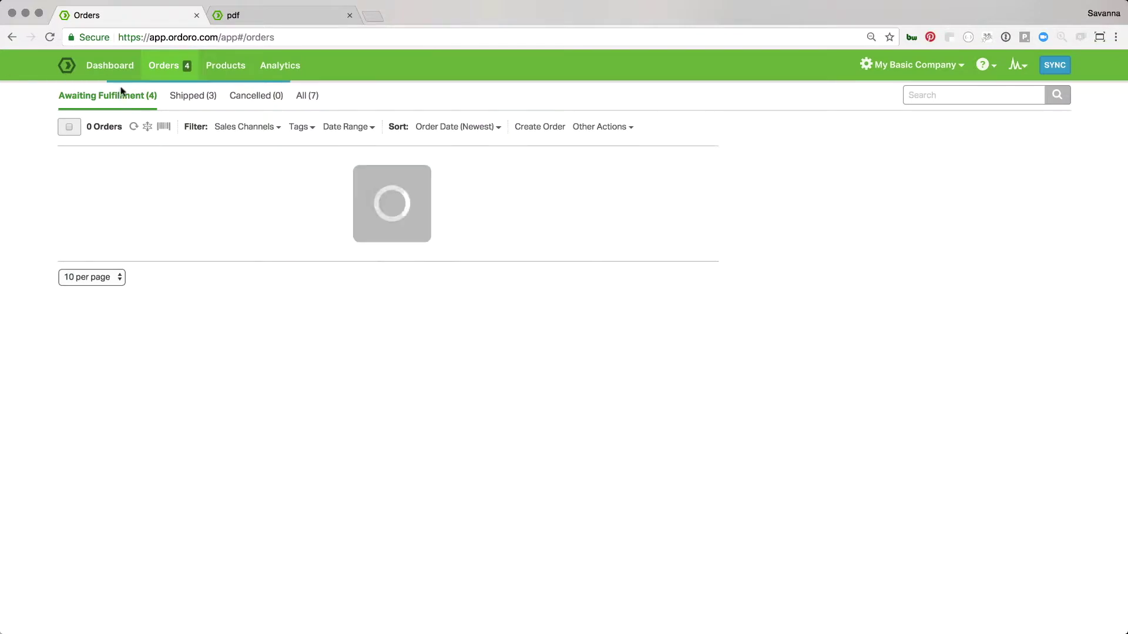
click(69, 127)
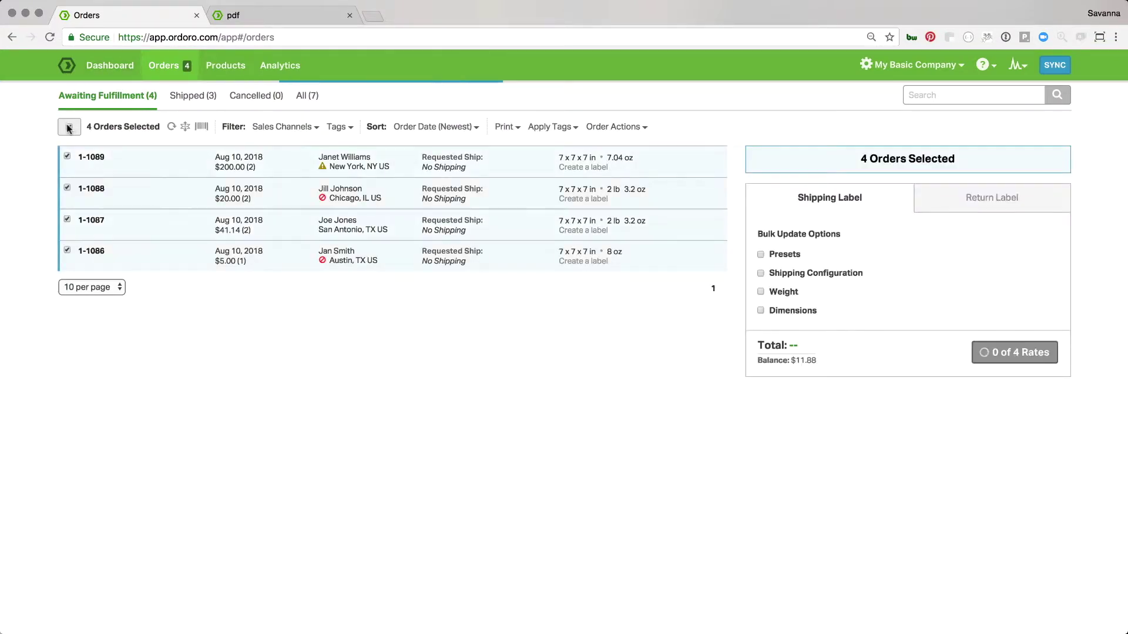
click(760, 274)
click(760, 274)
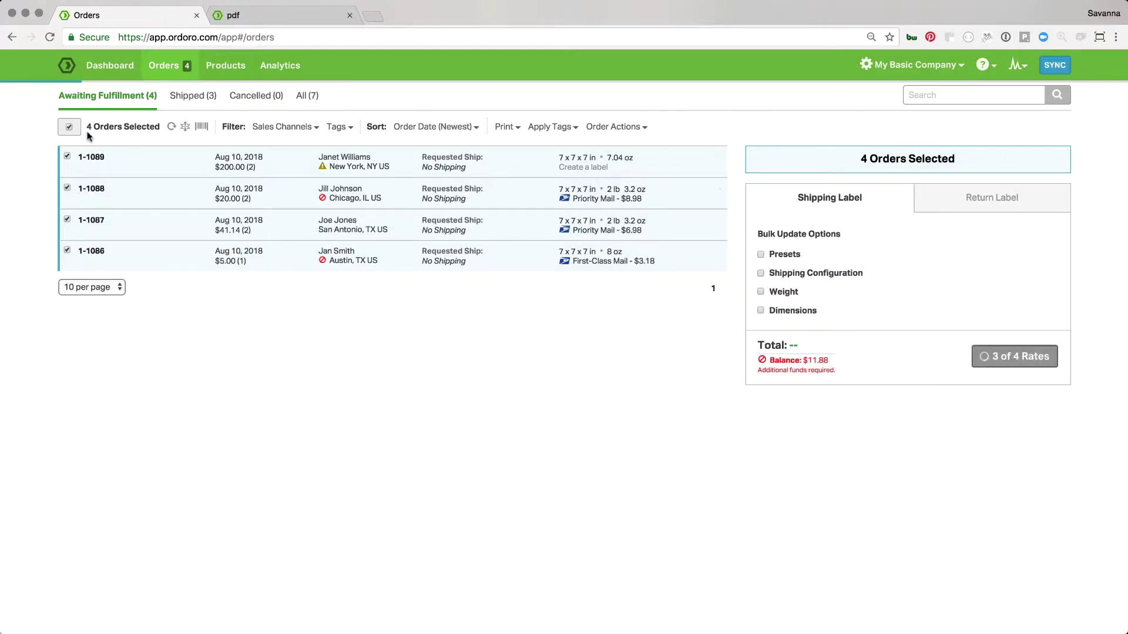
click(69, 128)
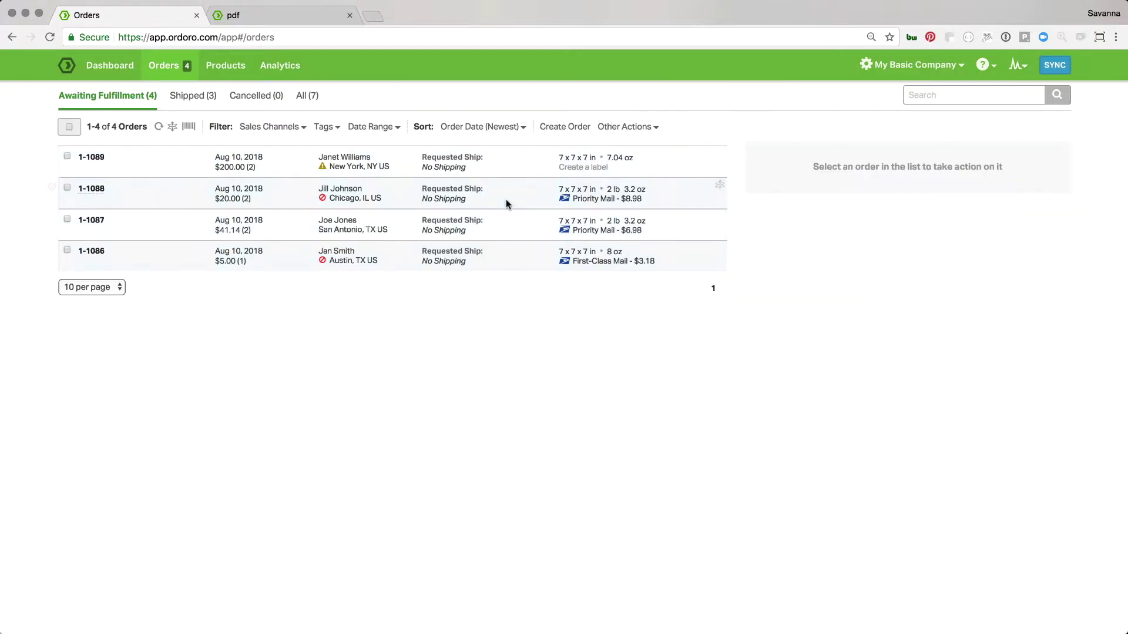
click(67, 156)
Ship order 1-1089 via FedEx in Custom Packaging sized 10 x 5 x 7 in
click(807, 261)
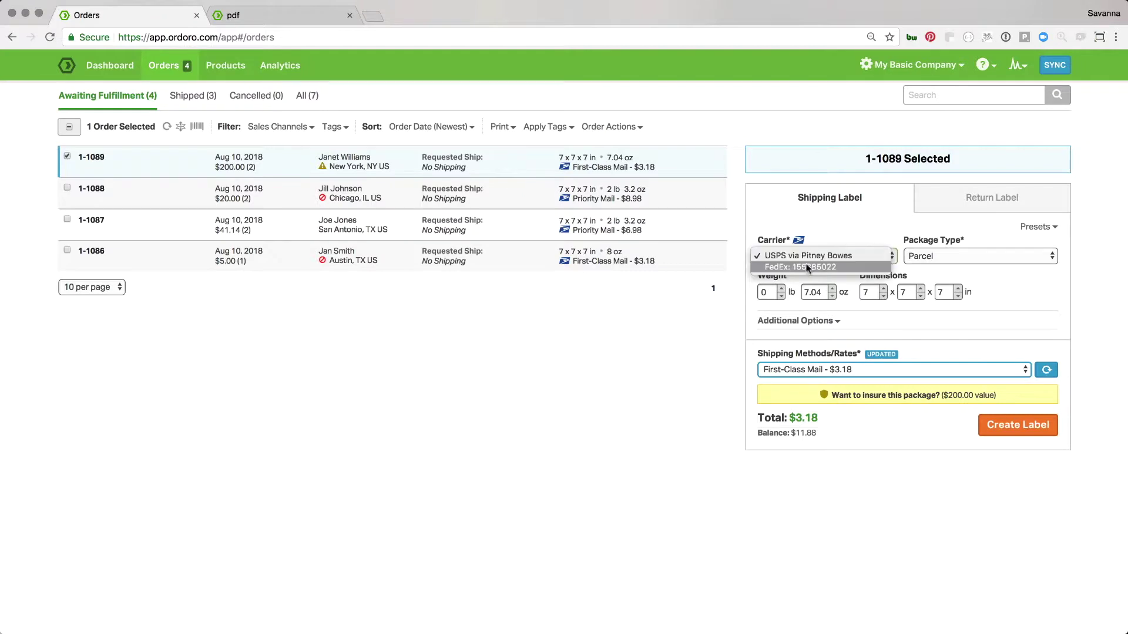
click(808, 268)
click(915, 257)
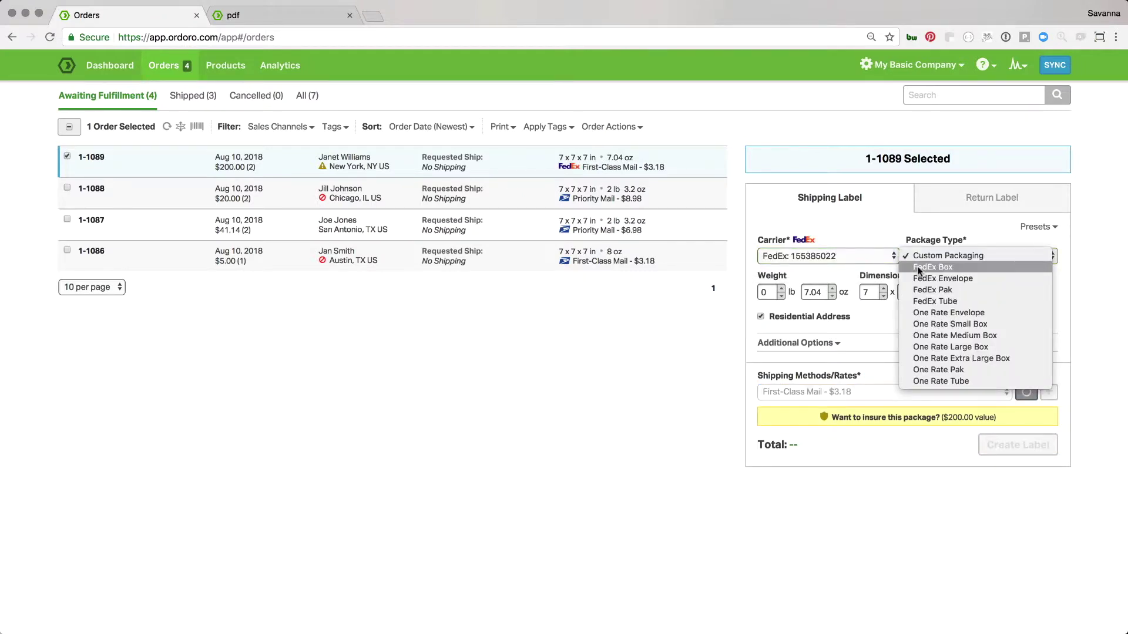
click(916, 257)
click(884, 289)
click(883, 289)
click(883, 289)
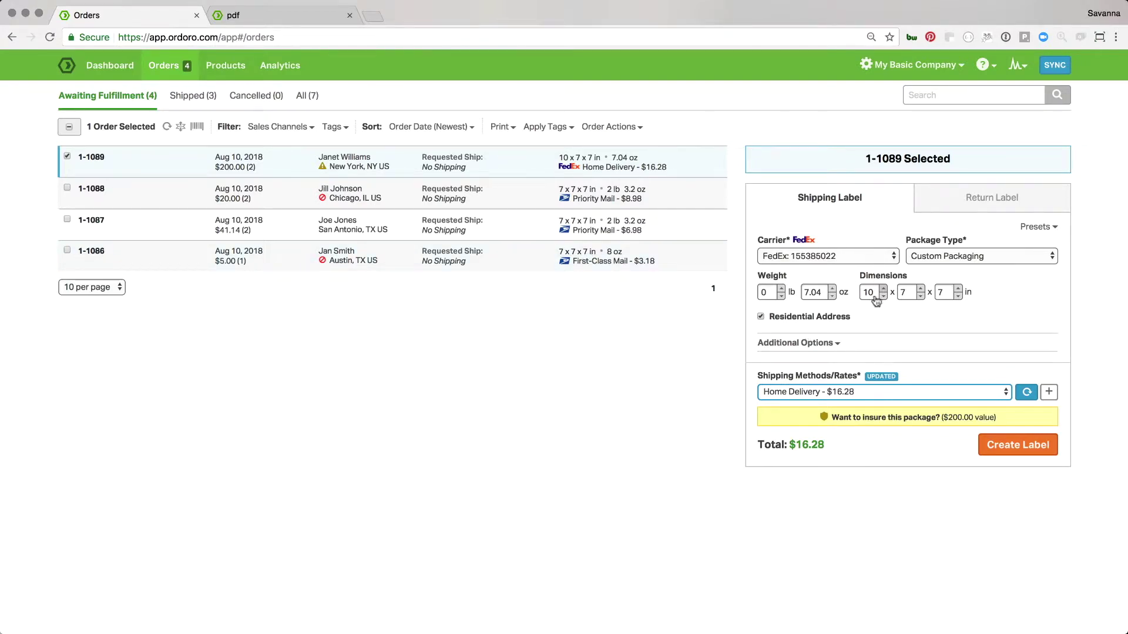
click(919, 295)
click(919, 296)
Create order 1-1089's FedEx label and dismiss the print options without printing
click(1014, 450)
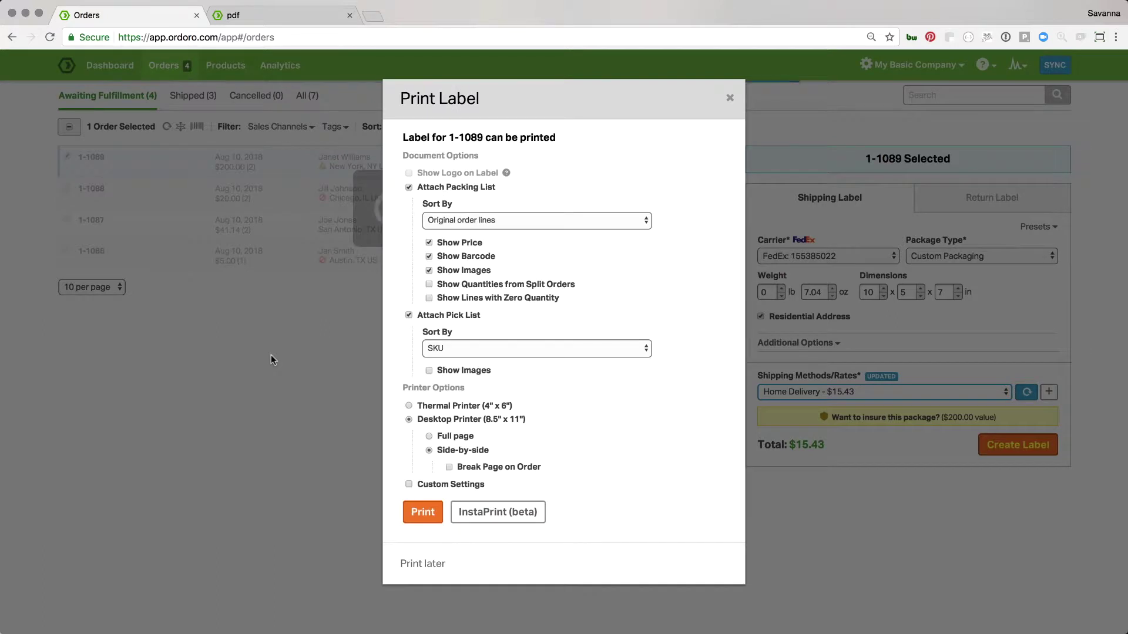
click(729, 97)
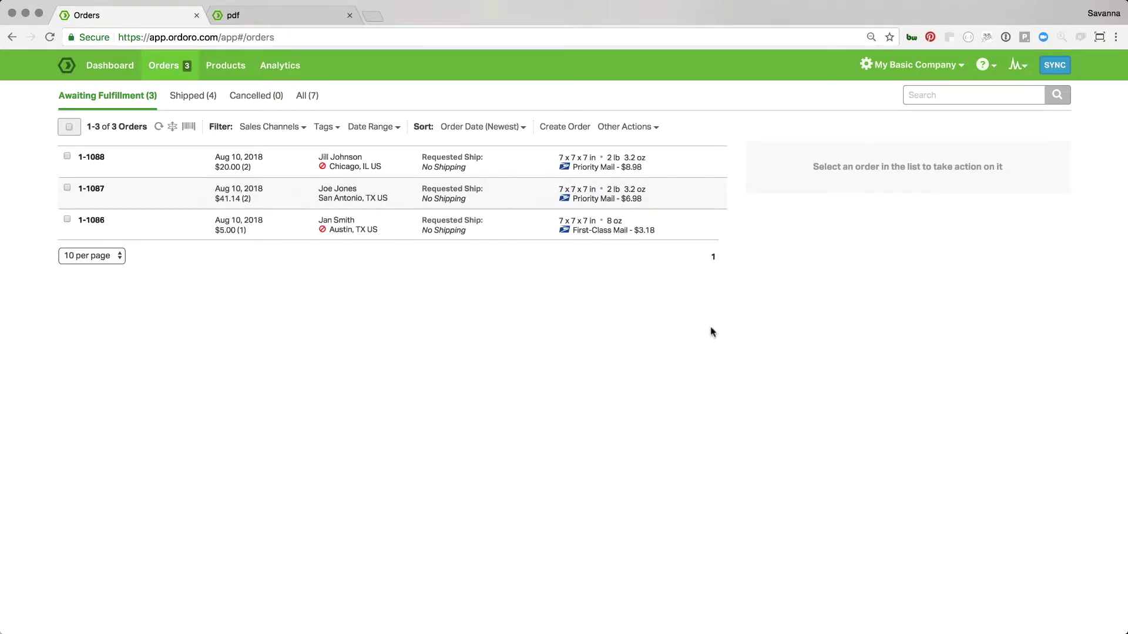
click(189, 97)
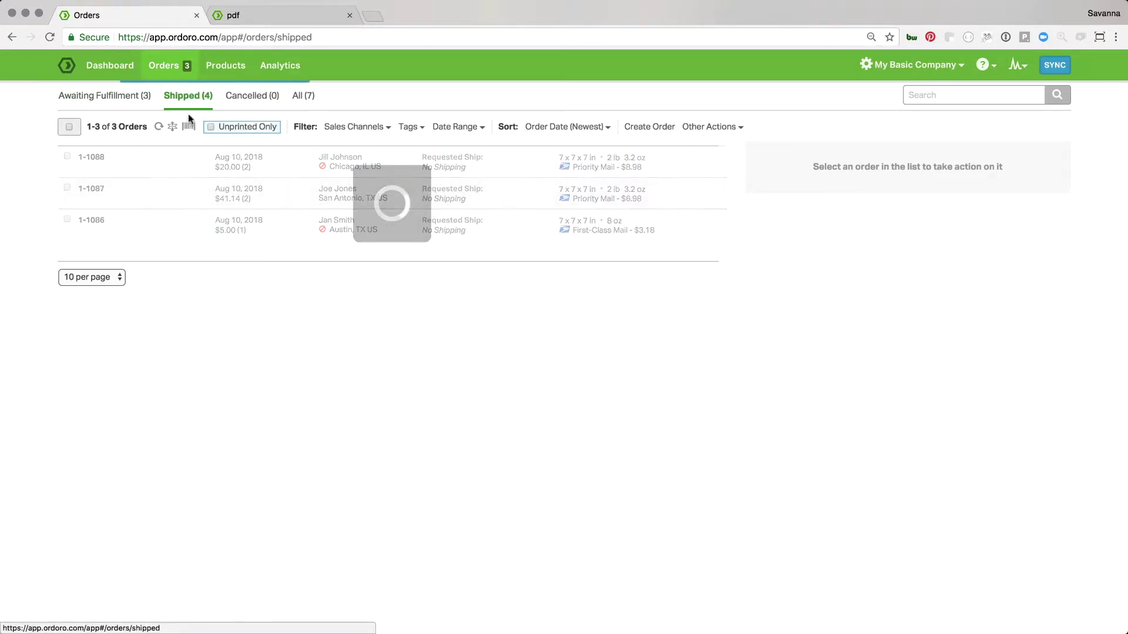
click(230, 128)
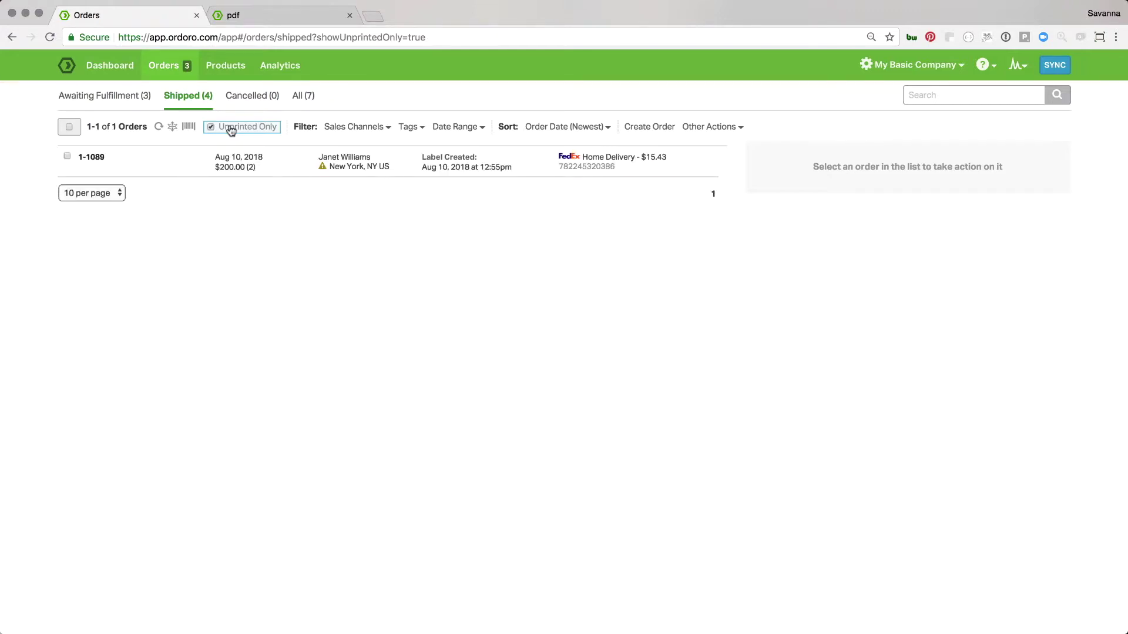
click(231, 128)
click(130, 96)
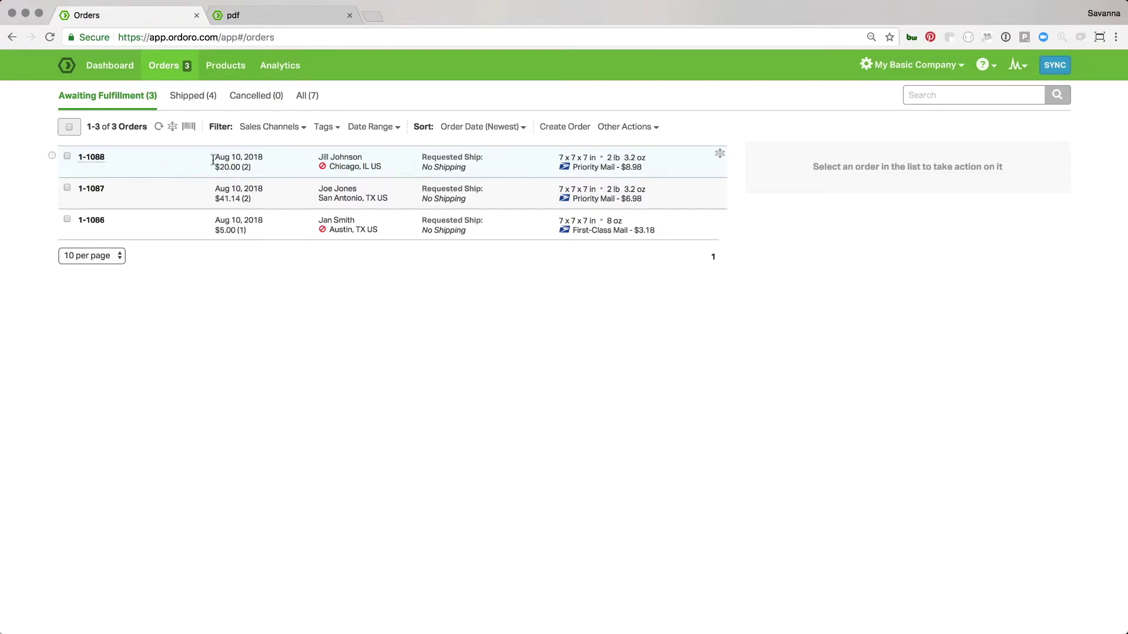
Select orders 1-1086 to 1-1088 together ($19.14 postage) and bring up their printing choices
click(69, 127)
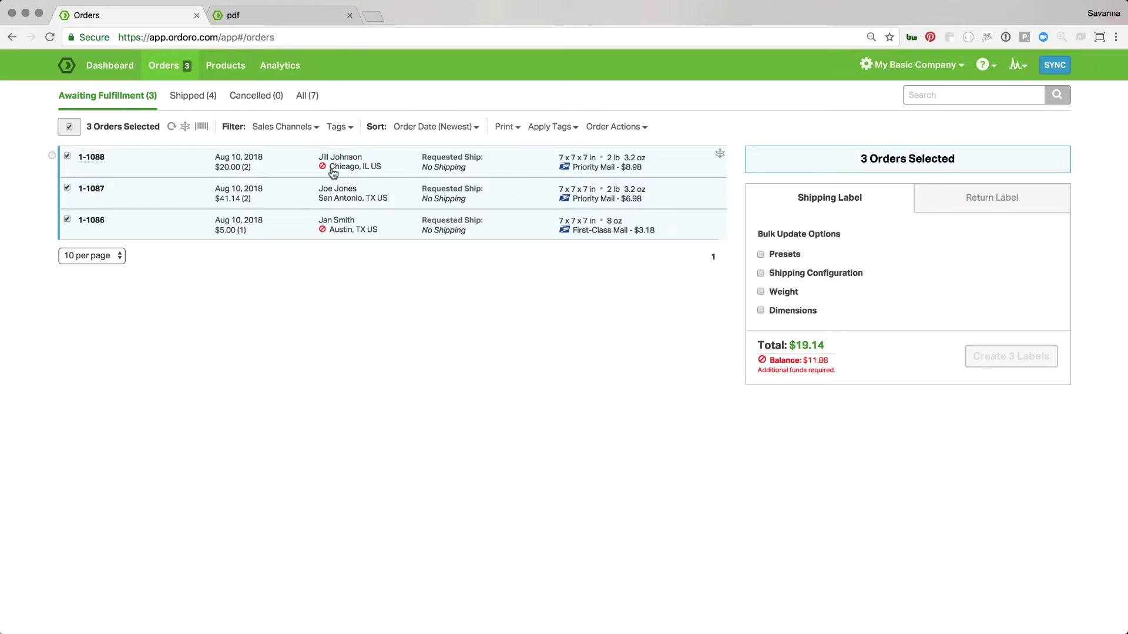
click(504, 127)
Print pick and packing lists for orders 1-1088, 1-1087 and 1-1086 to PDF, then deselect them in Orders
click(506, 151)
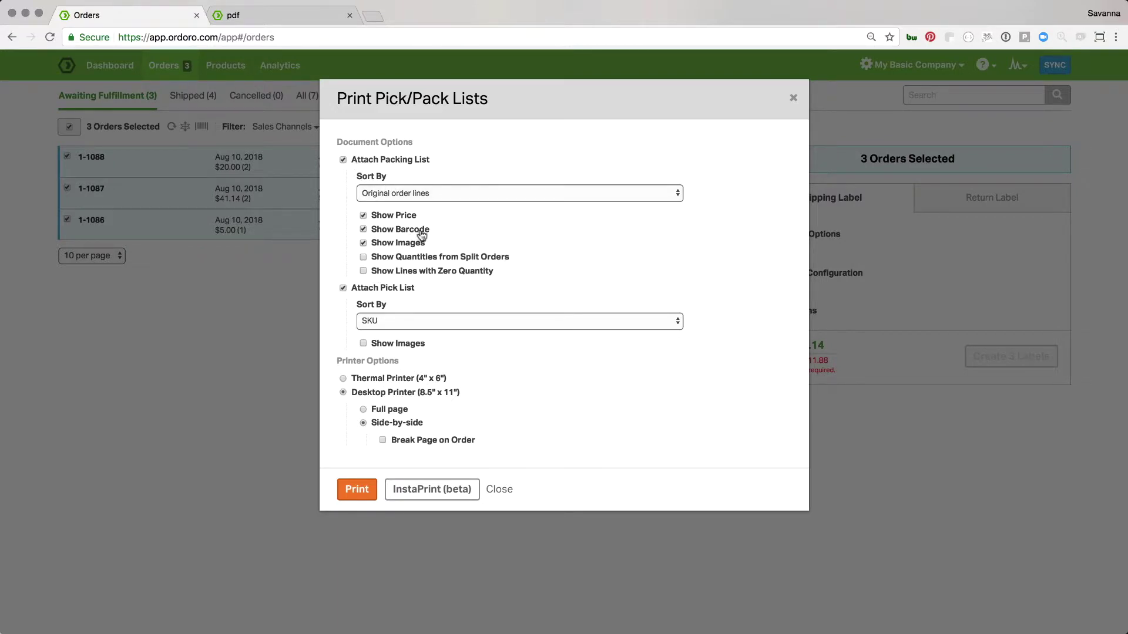
click(358, 489)
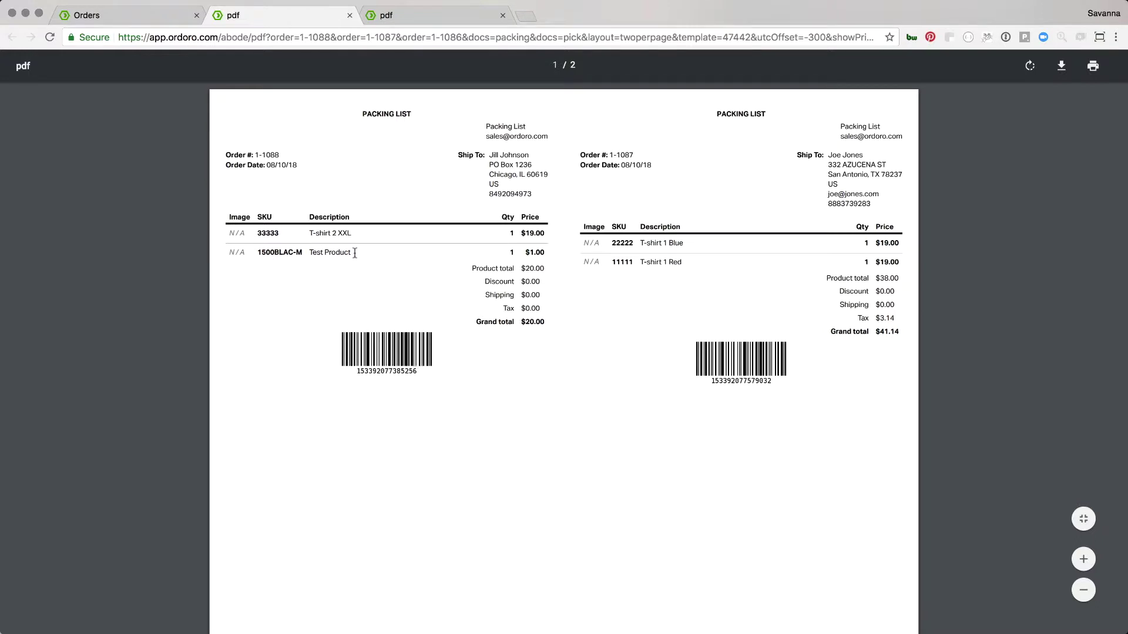
click(151, 16)
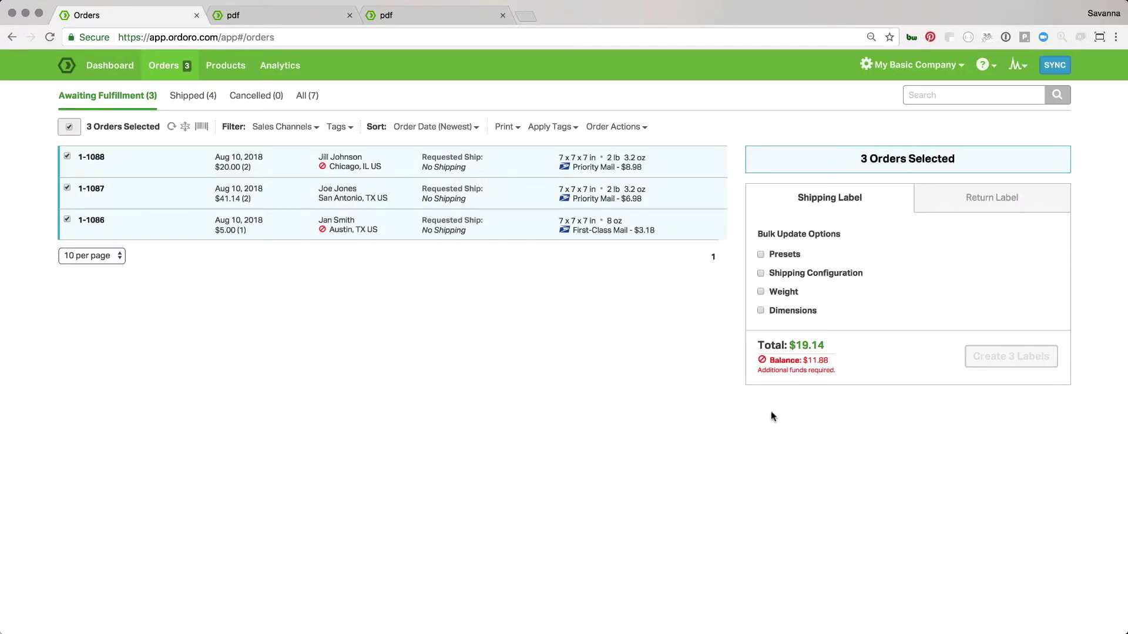
click(69, 128)
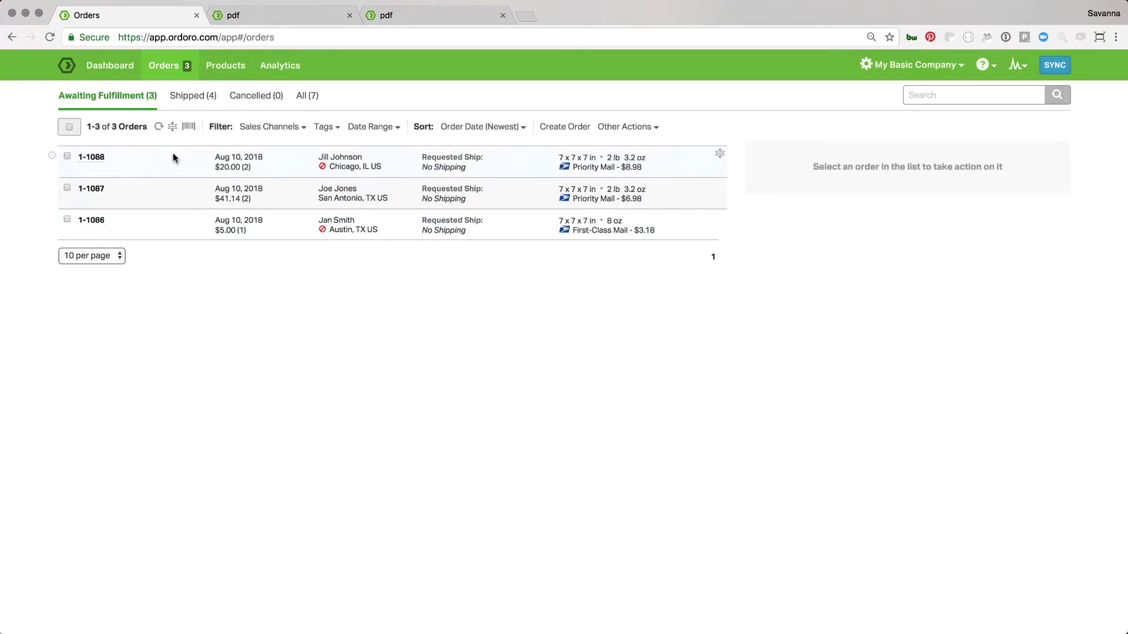
Expand all awaiting orders and open order 1-1088's ship-to editor showing the incorrect ZIP warning
click(173, 128)
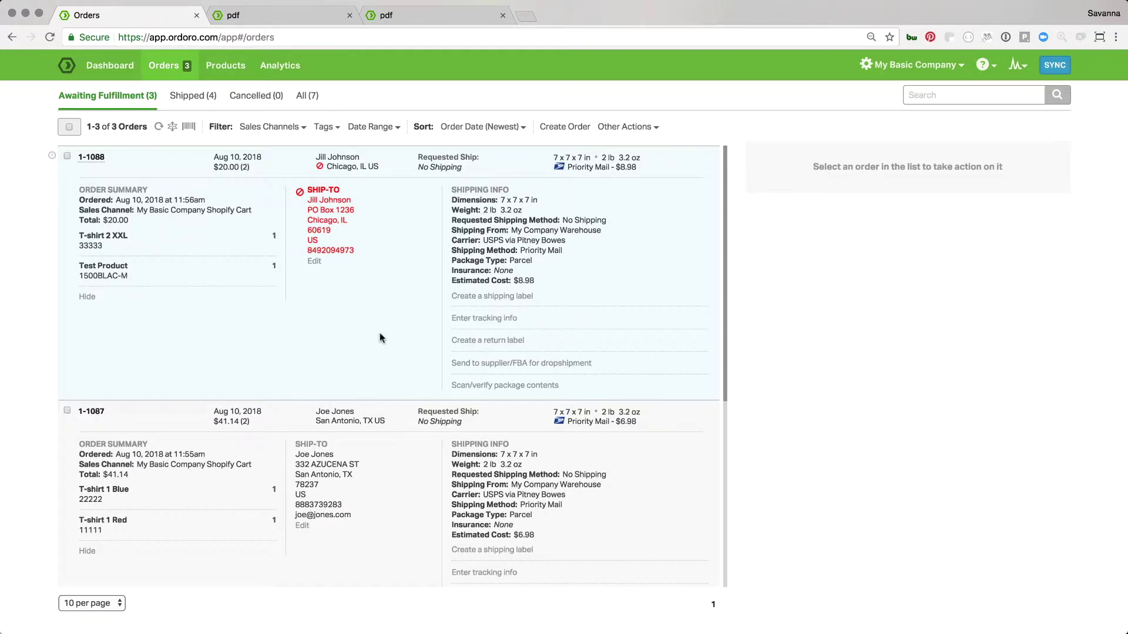
mouse_move(303, 192)
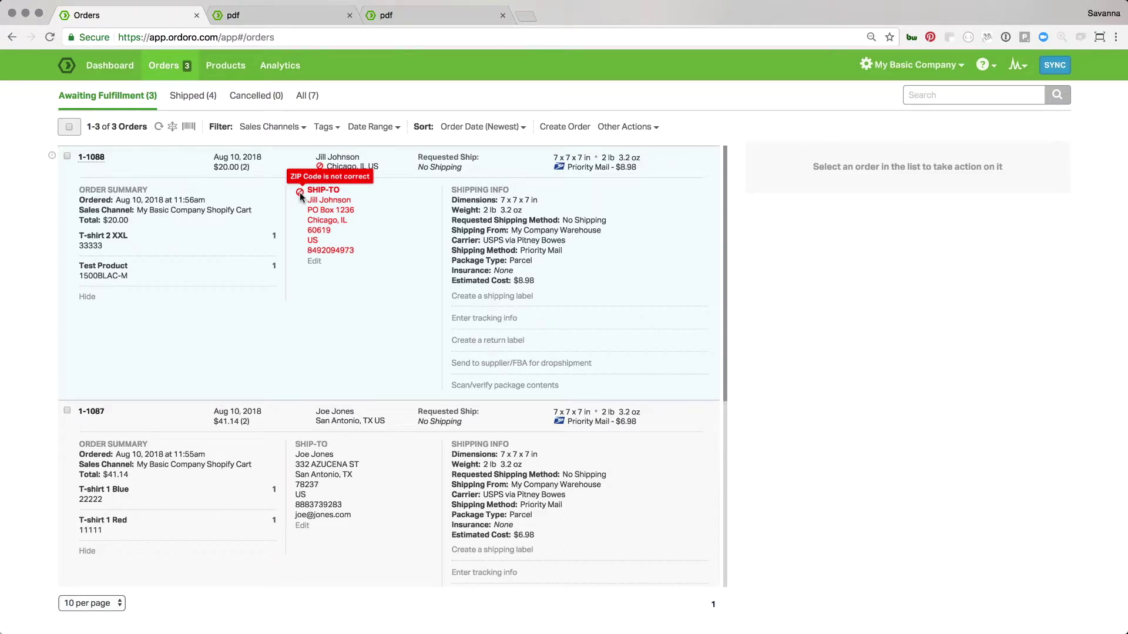
click(314, 261)
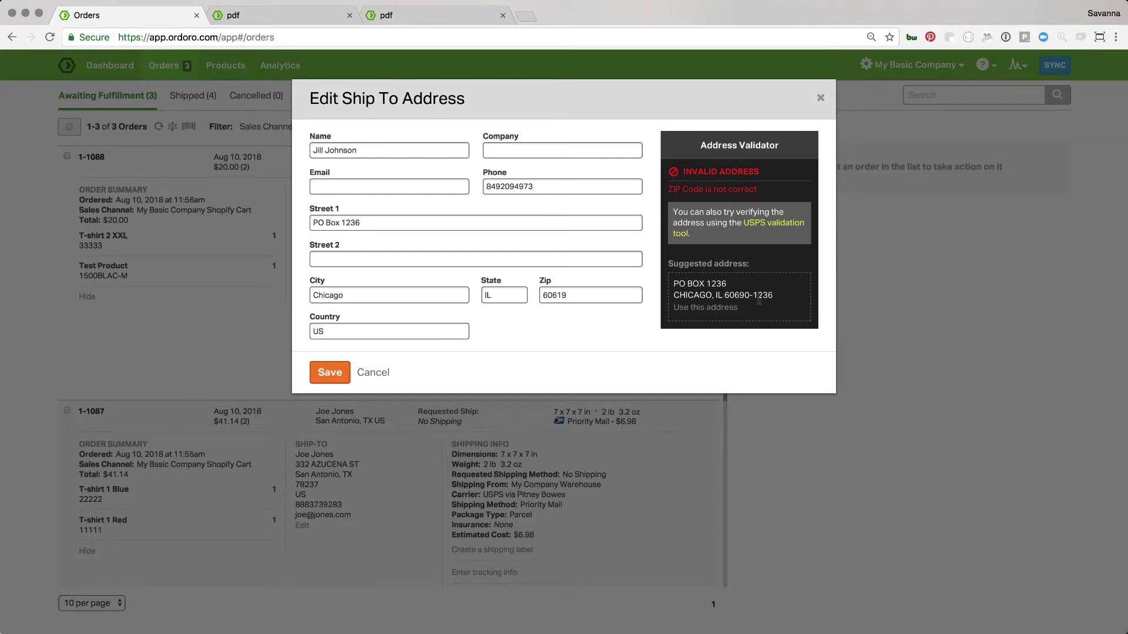
Replace the ship-to addresses of orders 1-1088 and 1-1086 with the validator's suggested addresses
click(693, 308)
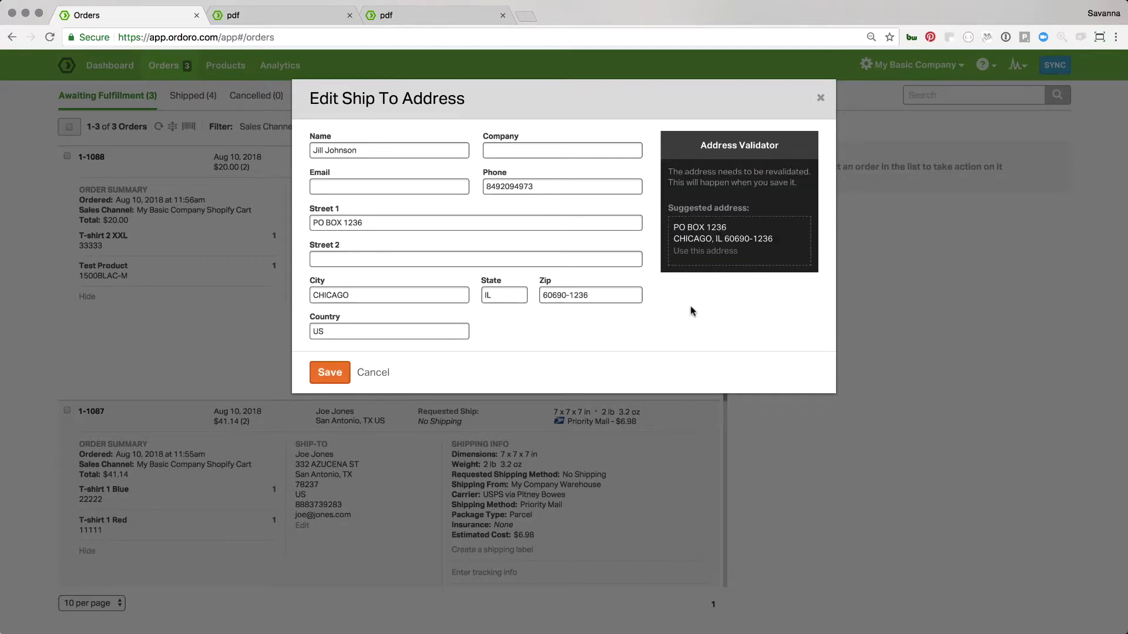
click(341, 370)
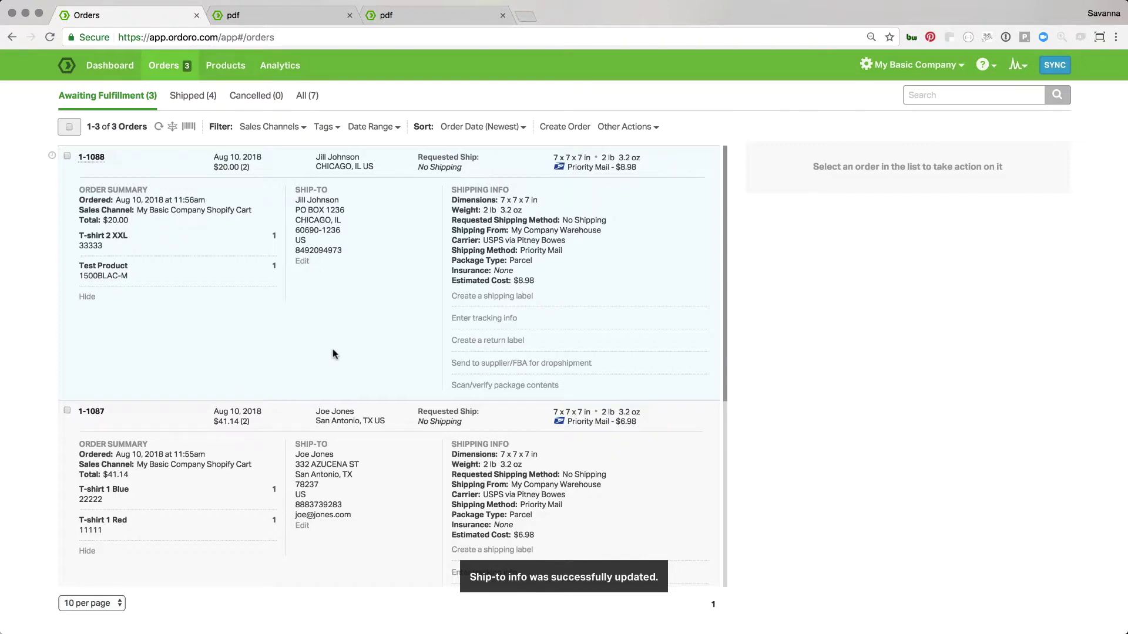
scroll(335, 367, down, 5)
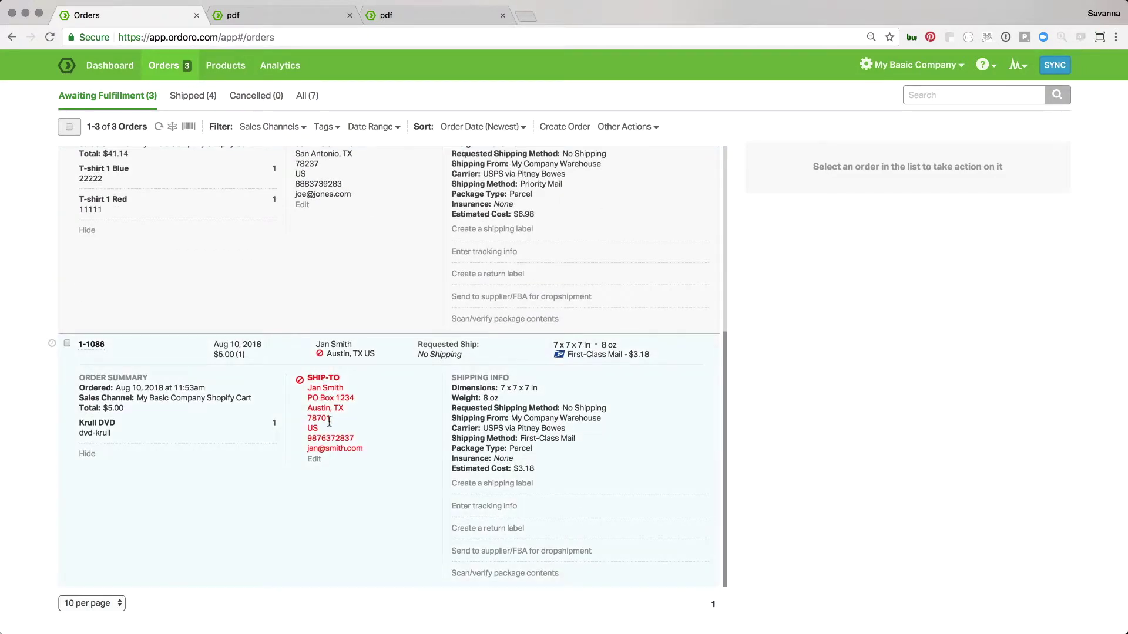
click(315, 458)
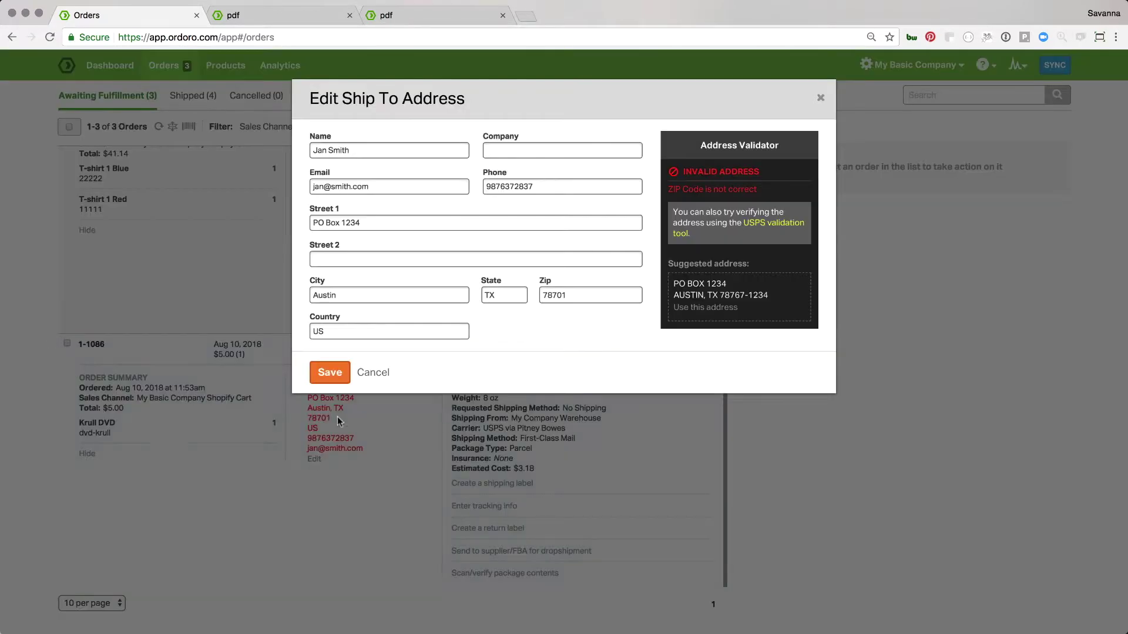
click(723, 309)
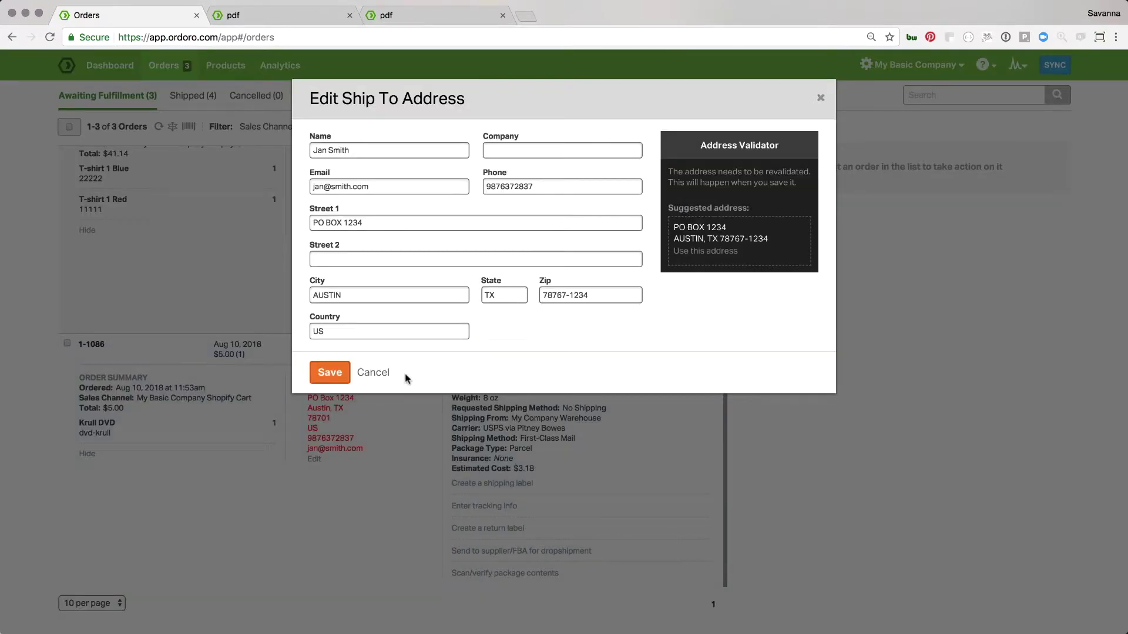
click(329, 375)
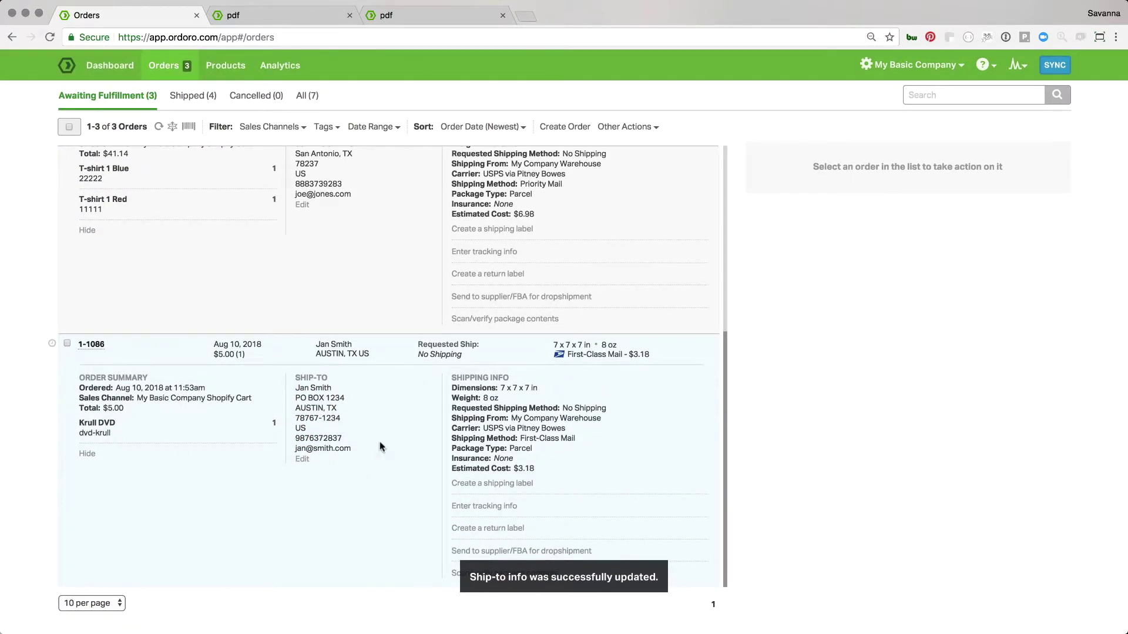
scroll(423, 492, up, 5)
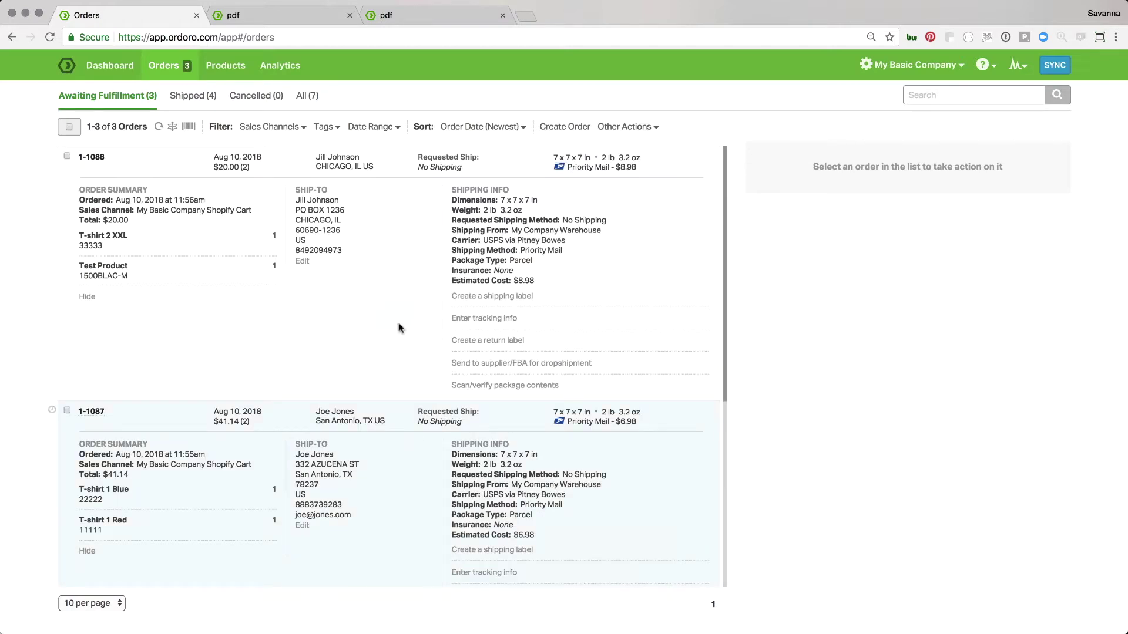
Mark only order 1-1088 as shipped via Order Actions, then view the empty Cancelled tab
click(69, 127)
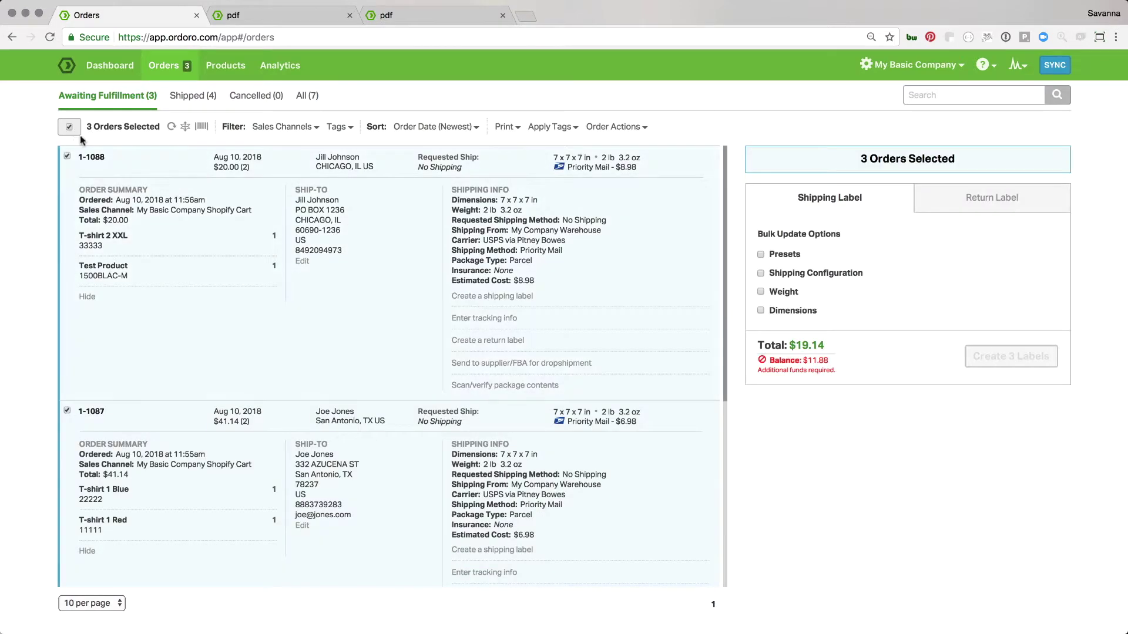
click(68, 127)
click(67, 156)
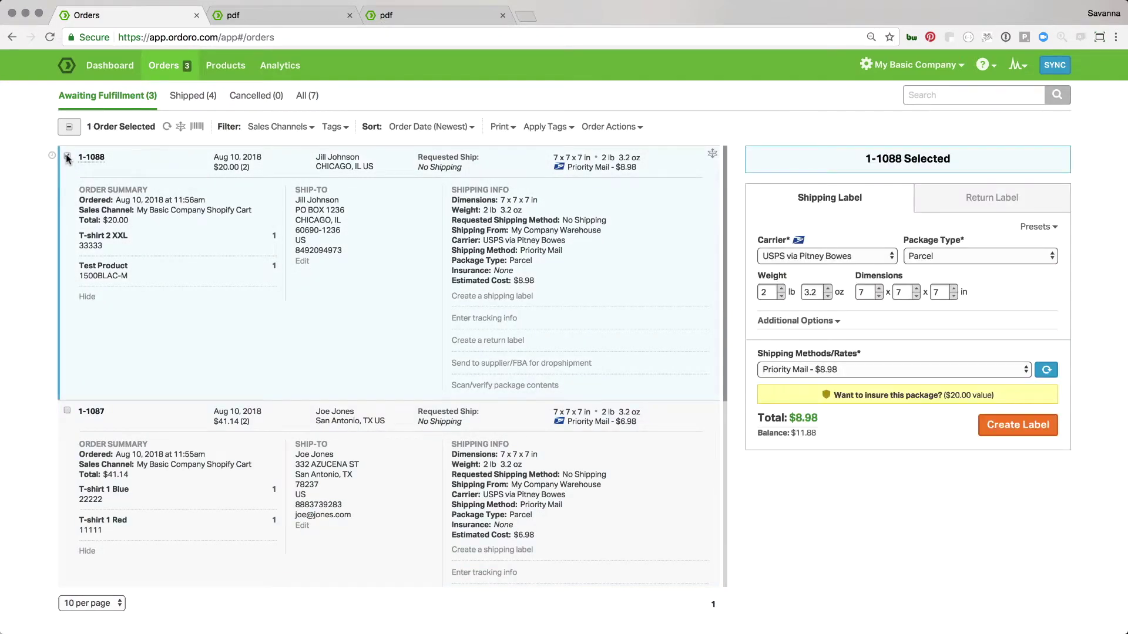
click(595, 134)
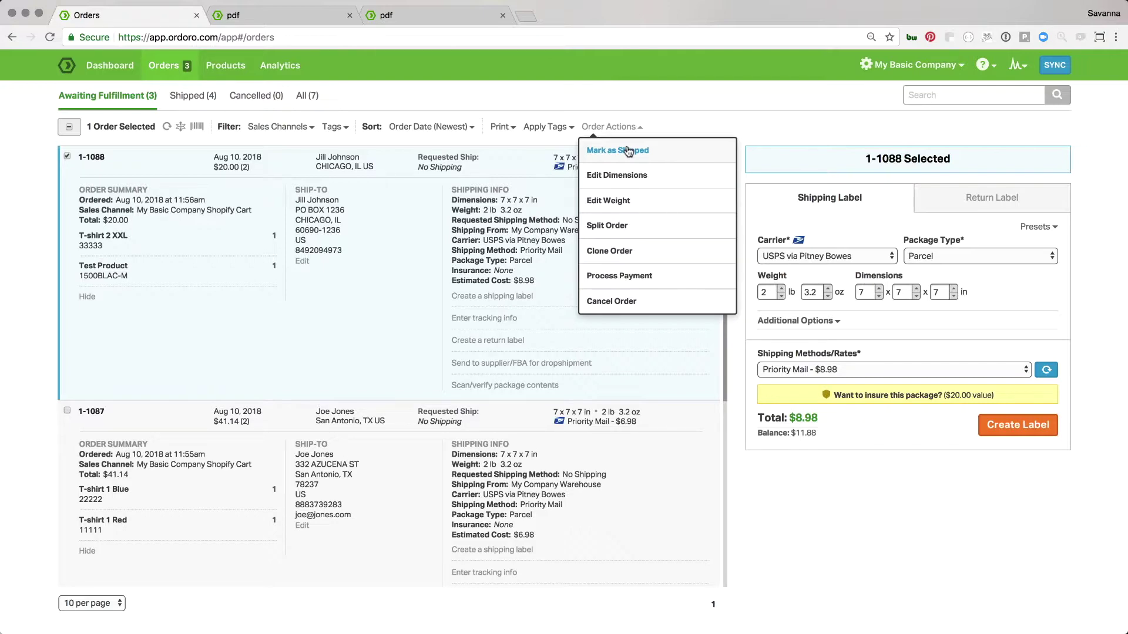
click(629, 151)
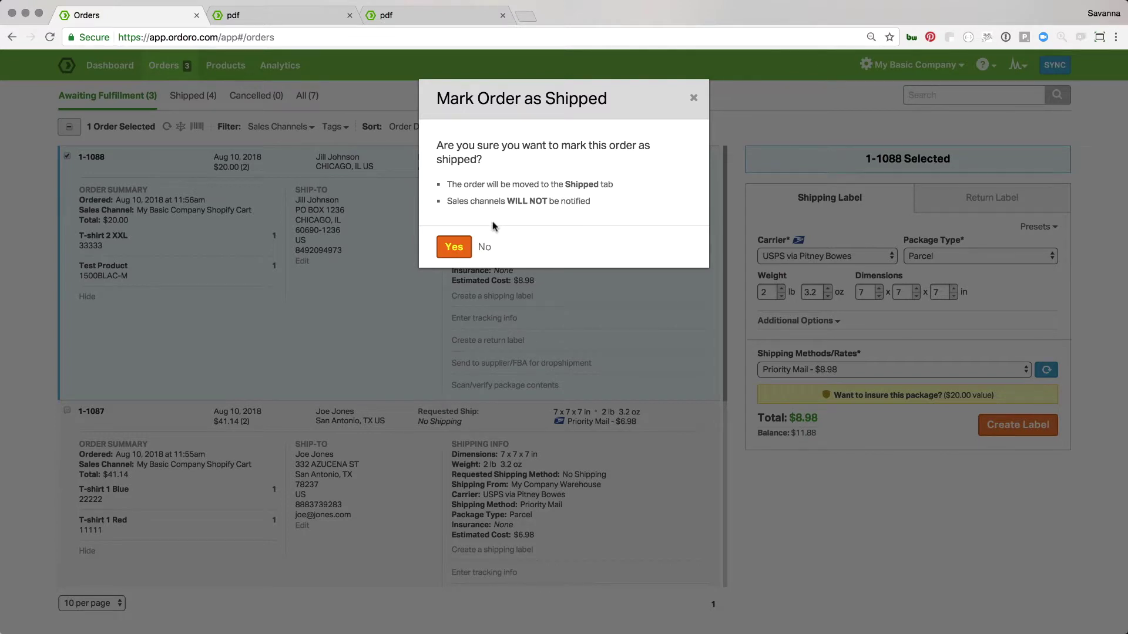
click(459, 248)
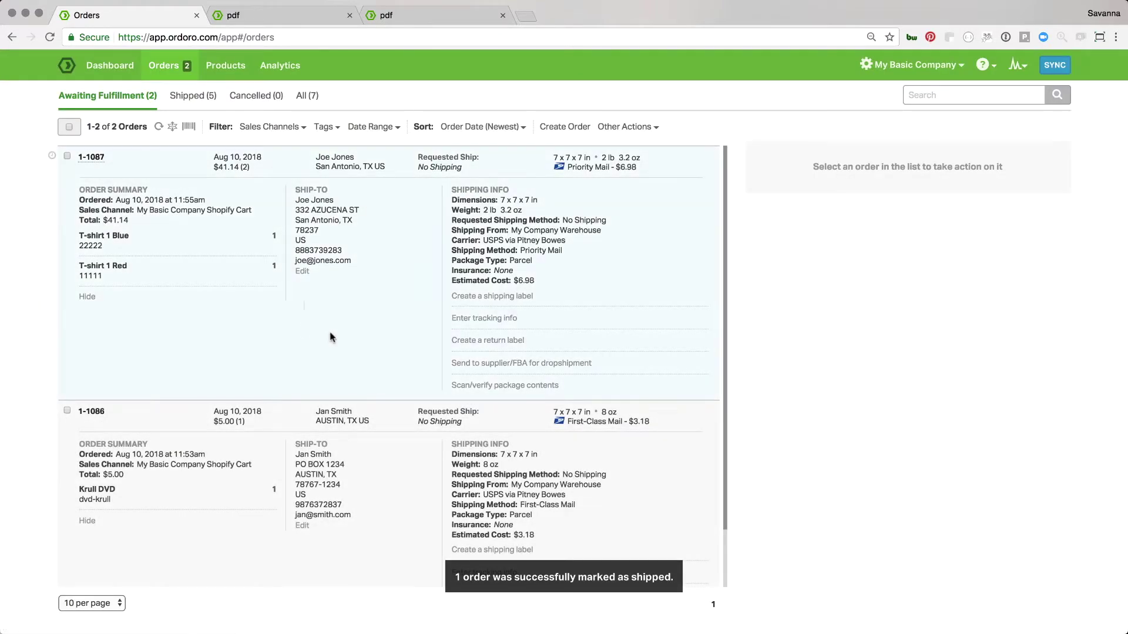
click(274, 103)
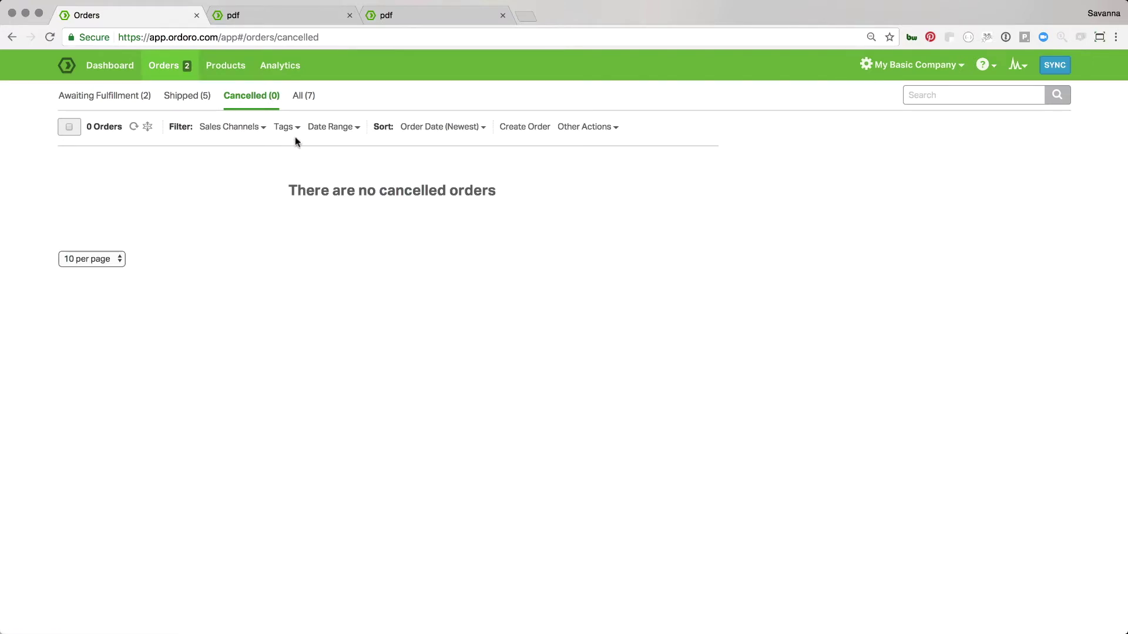
Show all orders collapsed and filtered to order dates Aug 9 to Aug 10, 2018
click(304, 101)
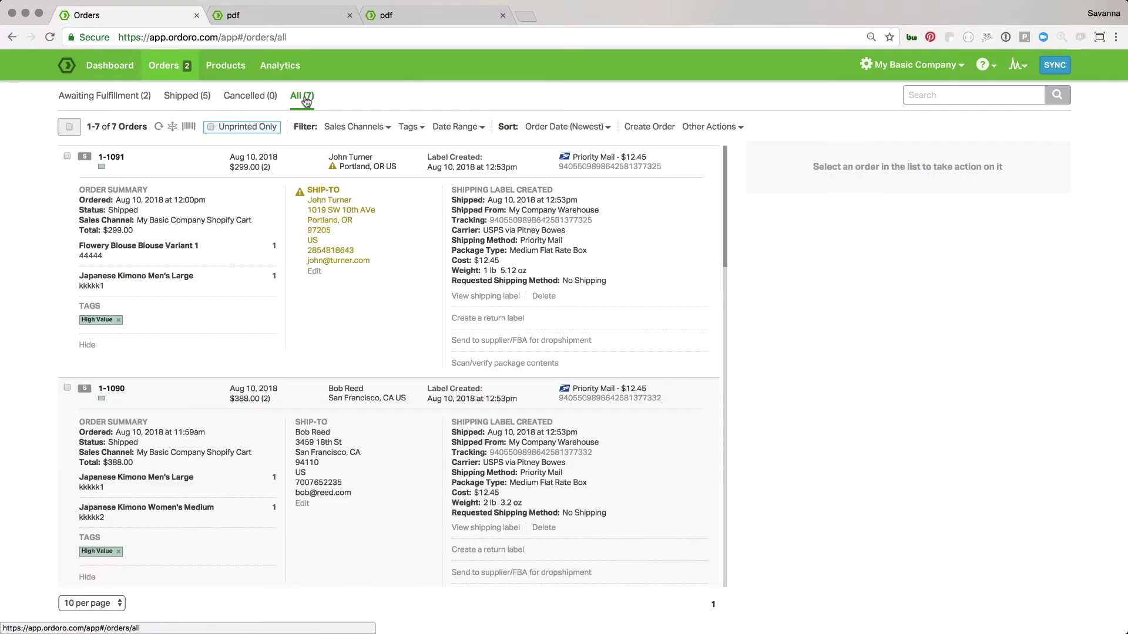
click(172, 128)
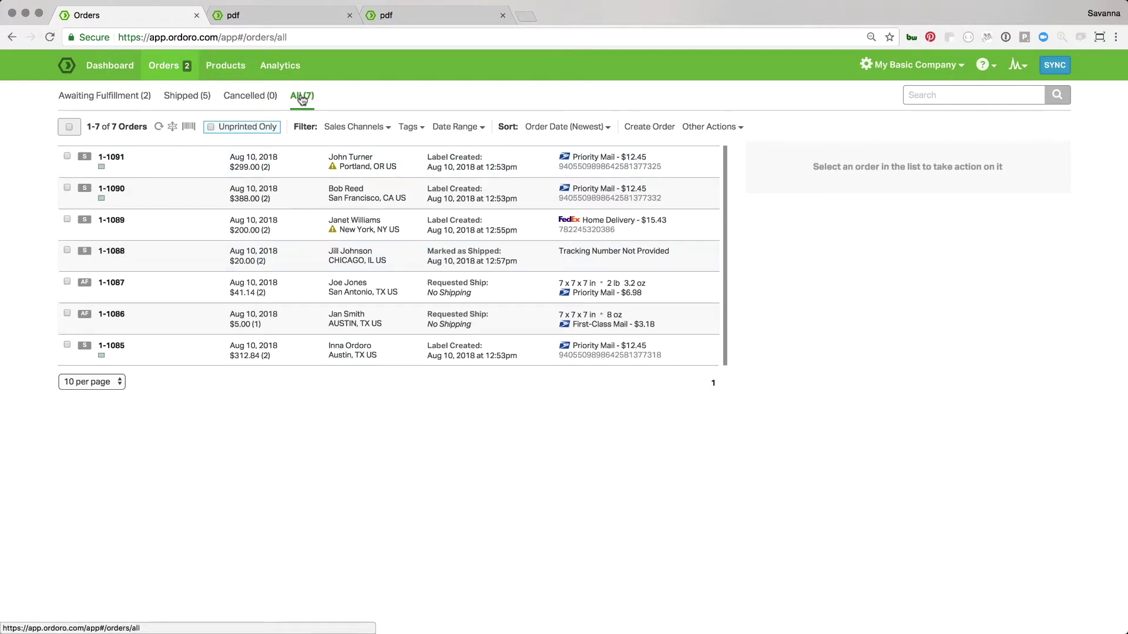
click(458, 127)
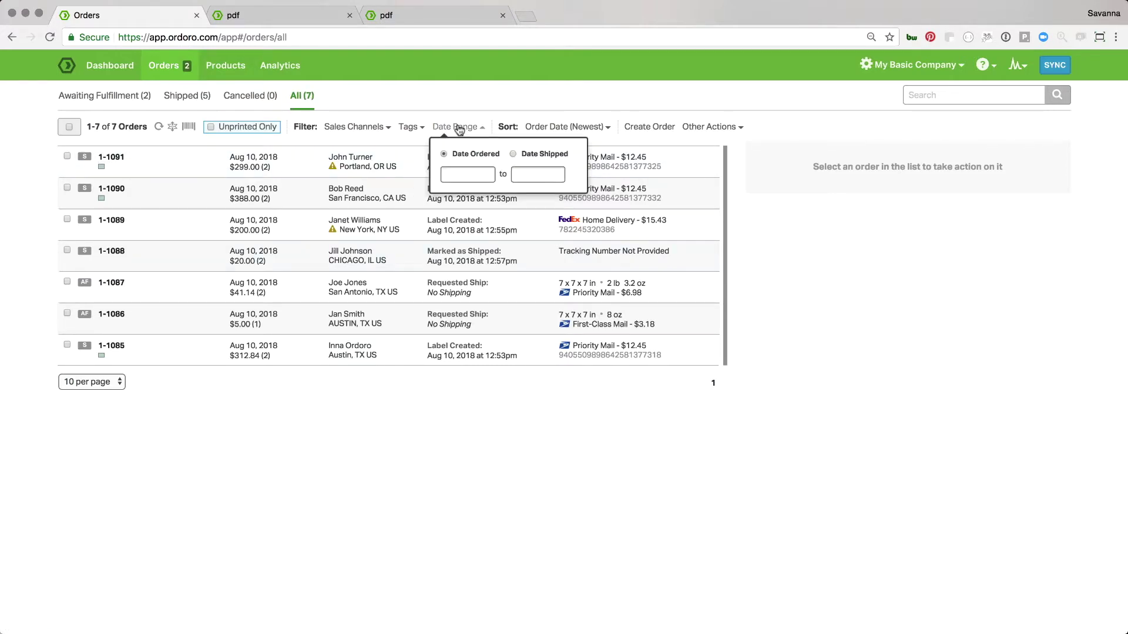
click(470, 173)
click(533, 258)
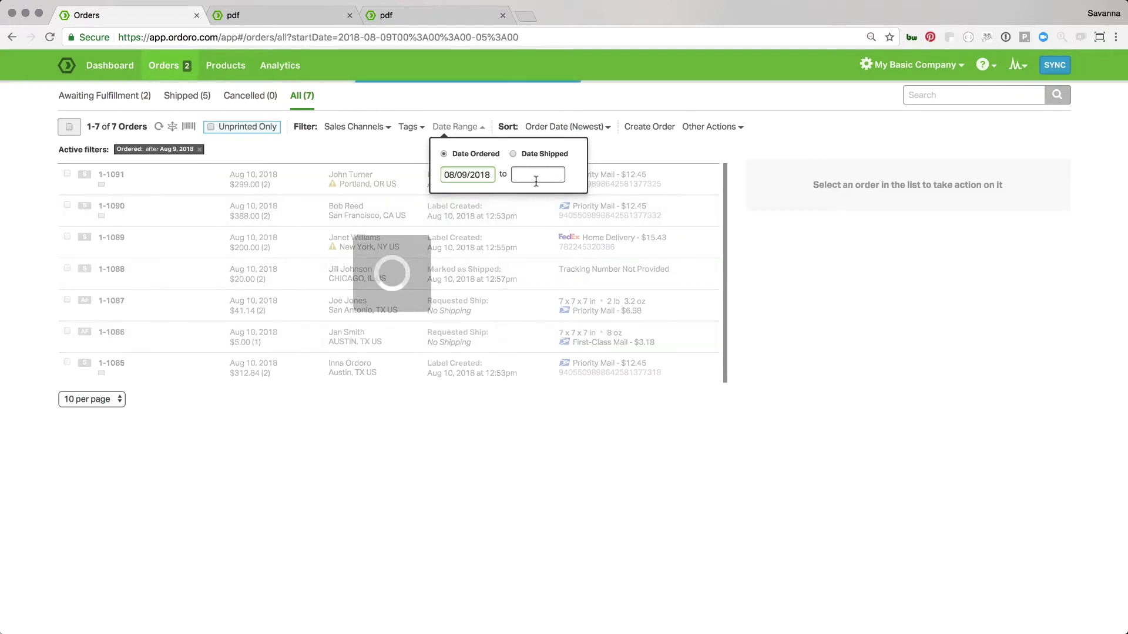
click(623, 257)
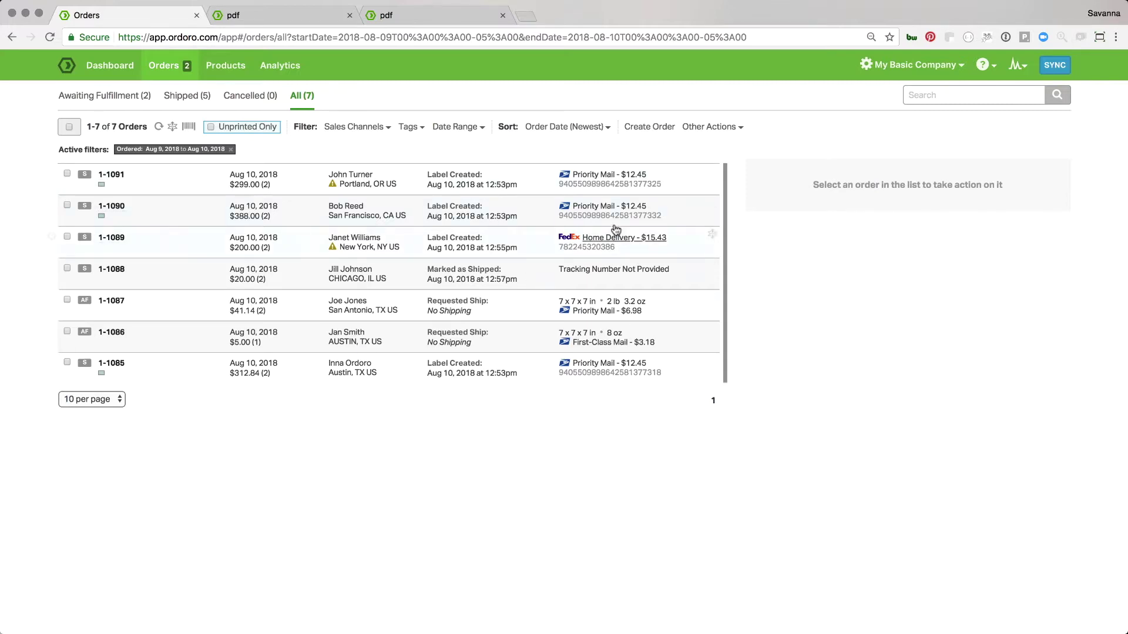
Look over the Create Order form, return to Orders, and go to the Products list
click(652, 128)
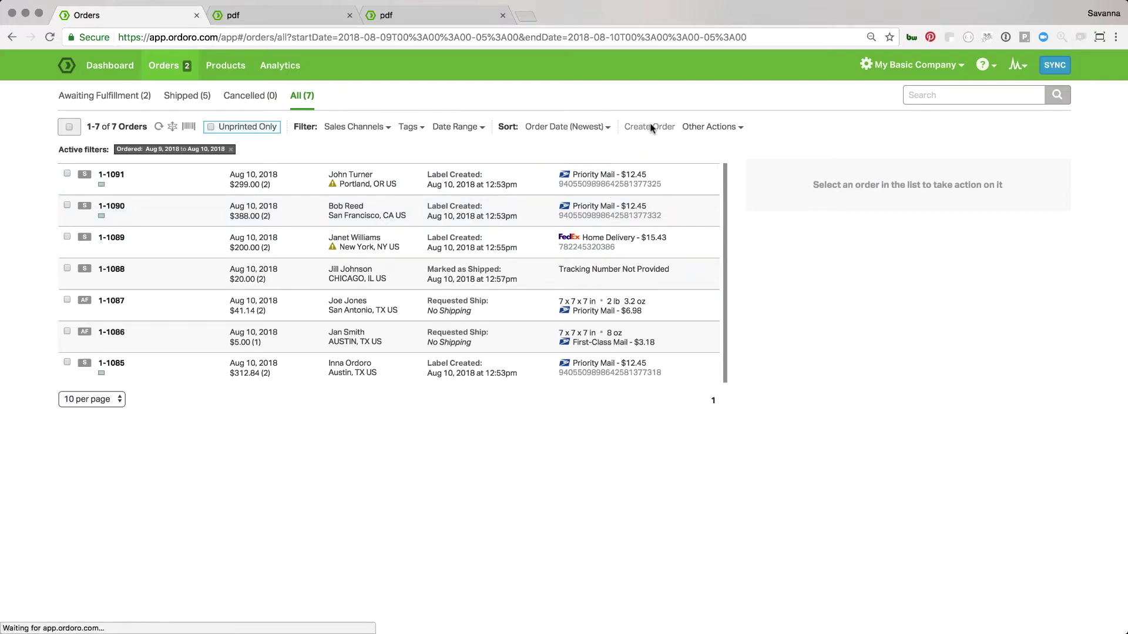
scroll(517, 618, down, 4)
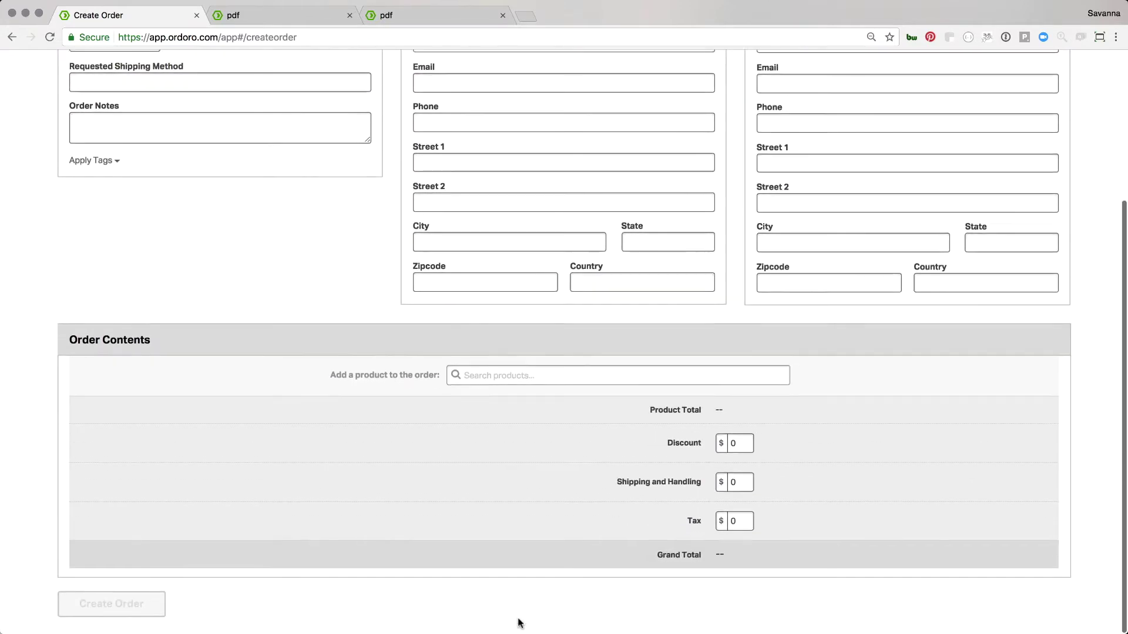
scroll(519, 622, up, 4)
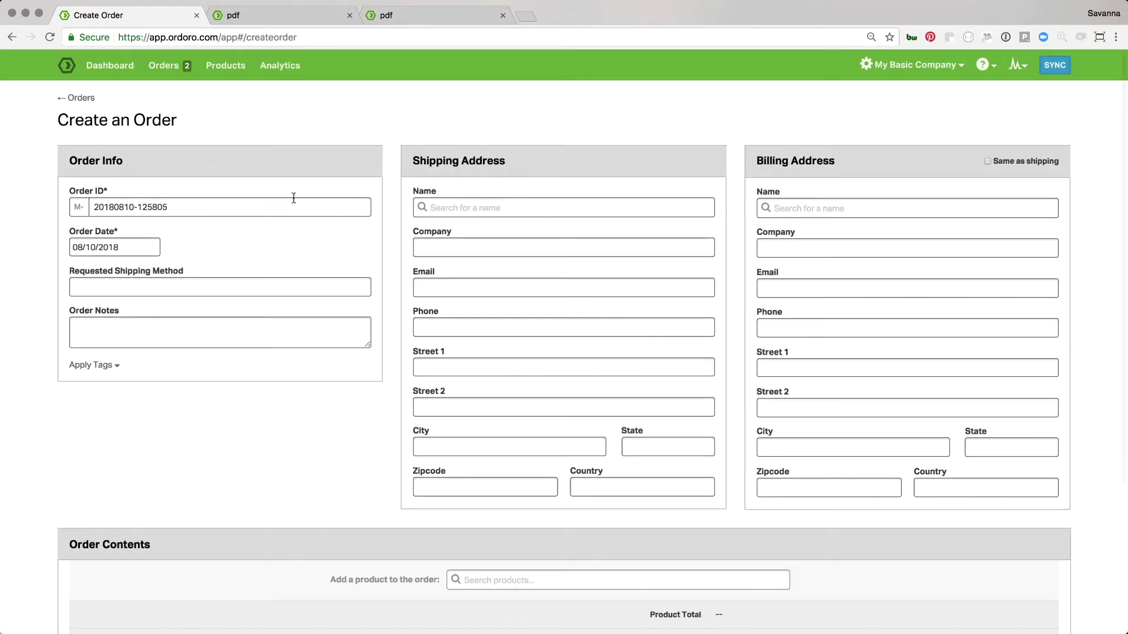
click(82, 98)
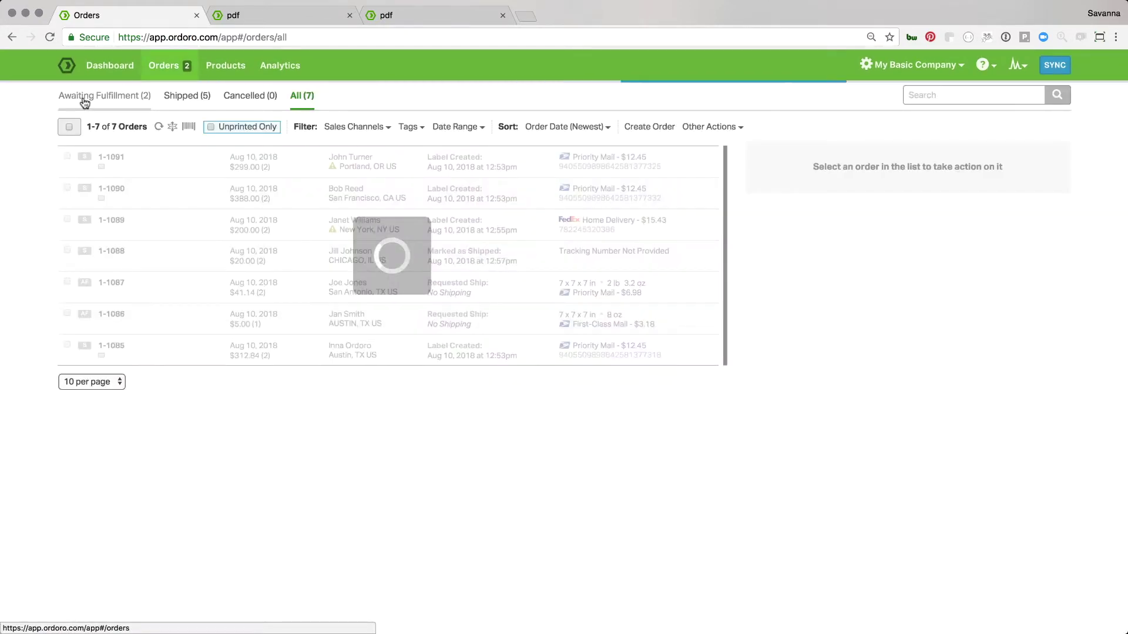
click(224, 69)
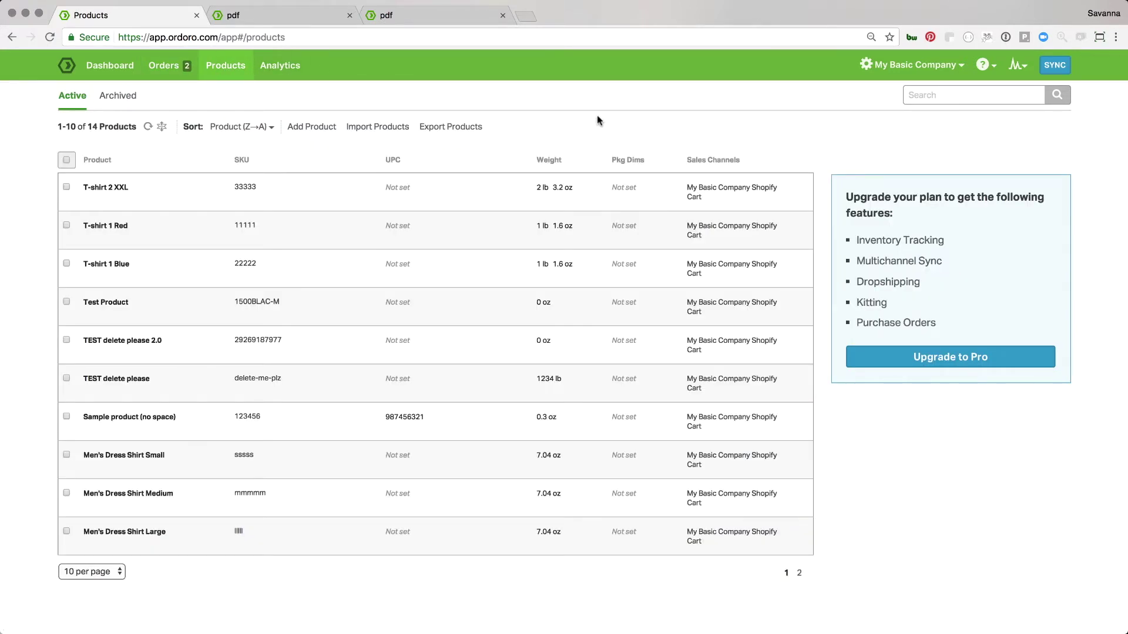
click(398, 188)
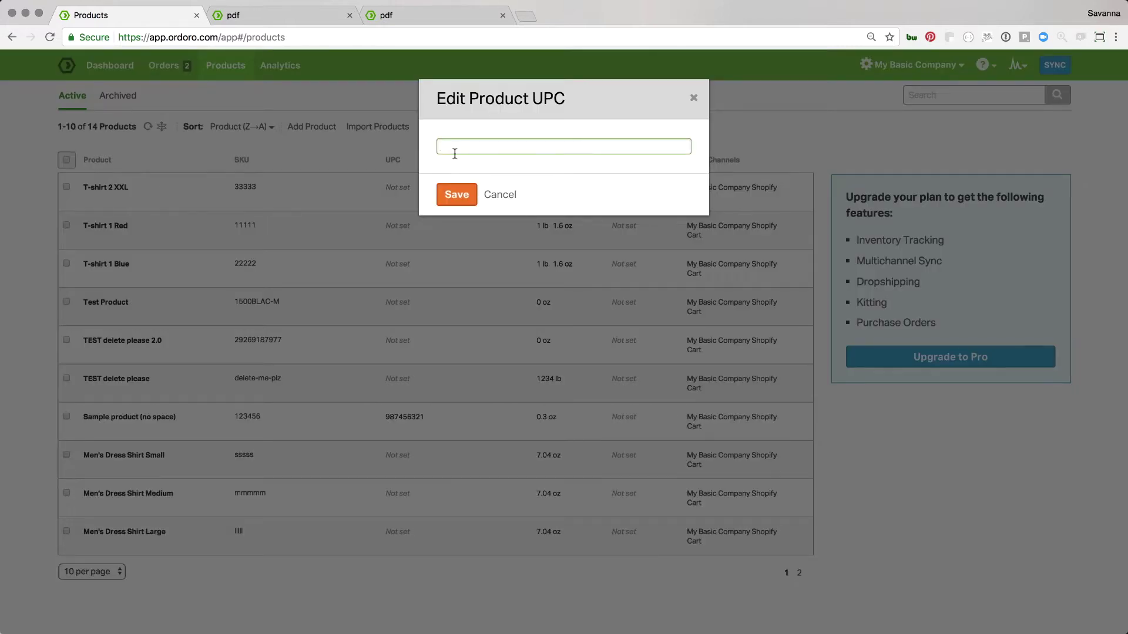
click(457, 195)
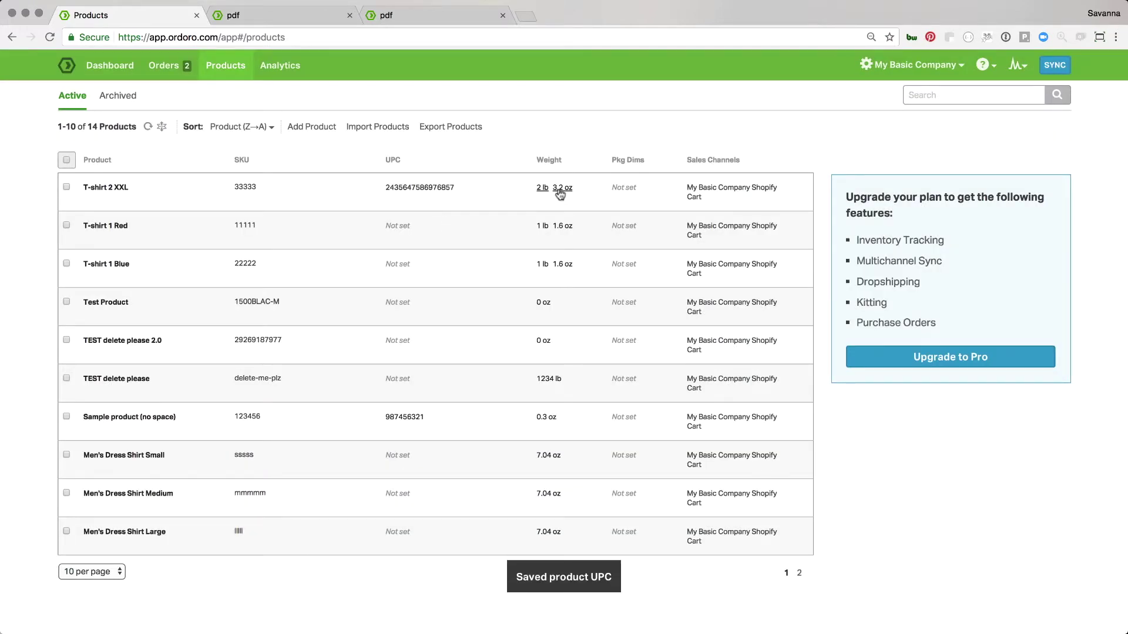
Save T-shirt 2 XXL's package dimensions as 10 x 8 x 6 in
click(623, 188)
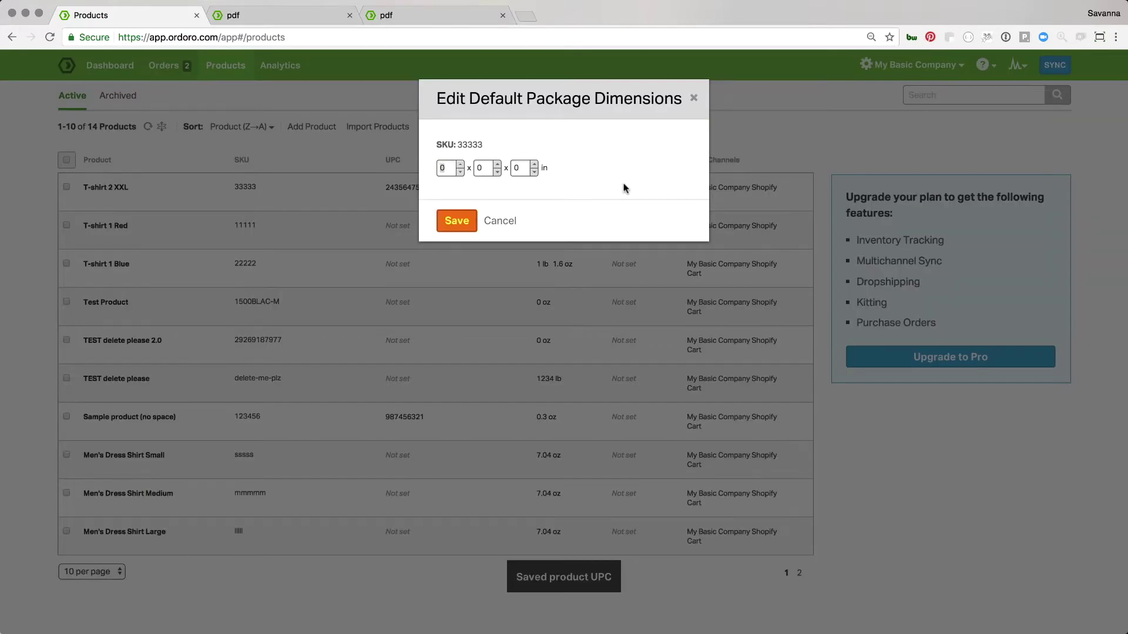
click(449, 166)
text(10)
key(Tab)
key(Tab)
text(6)
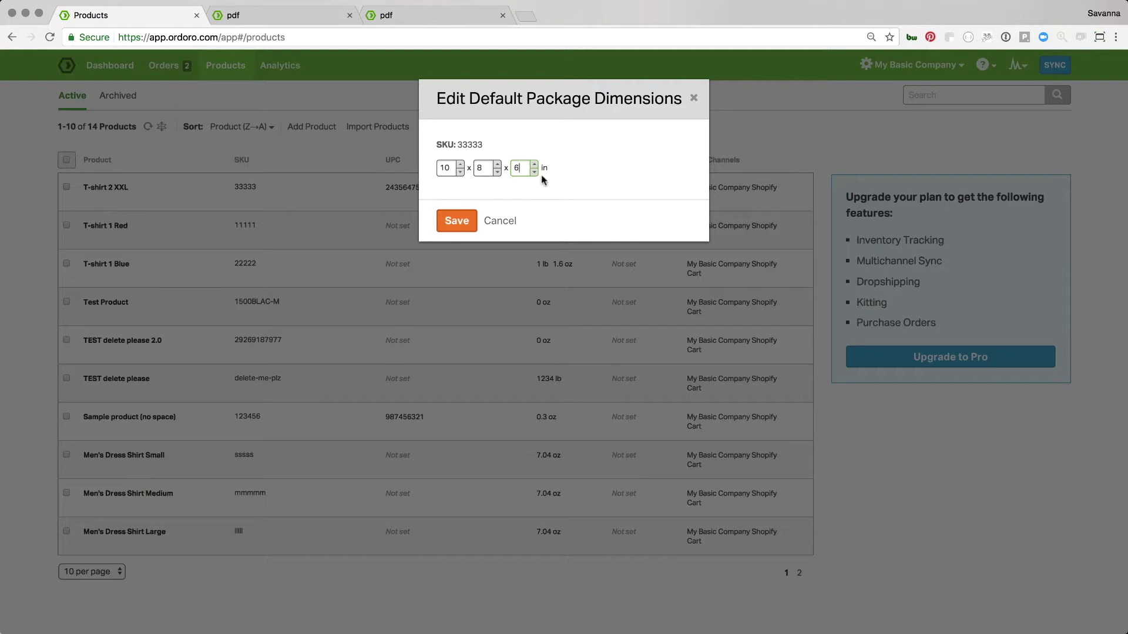
click(467, 223)
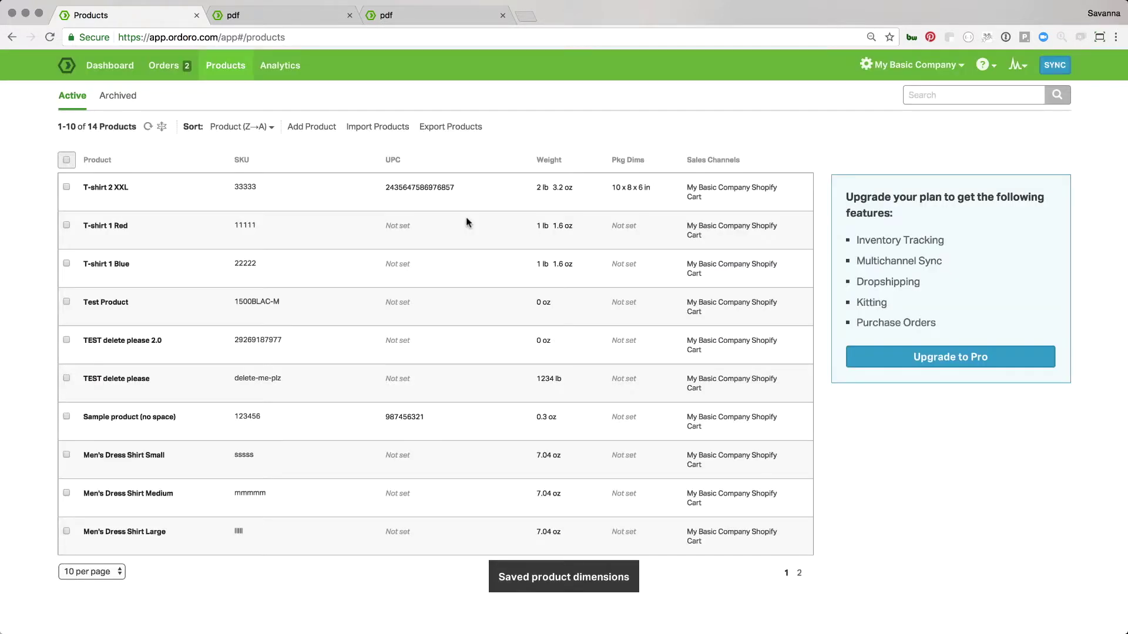
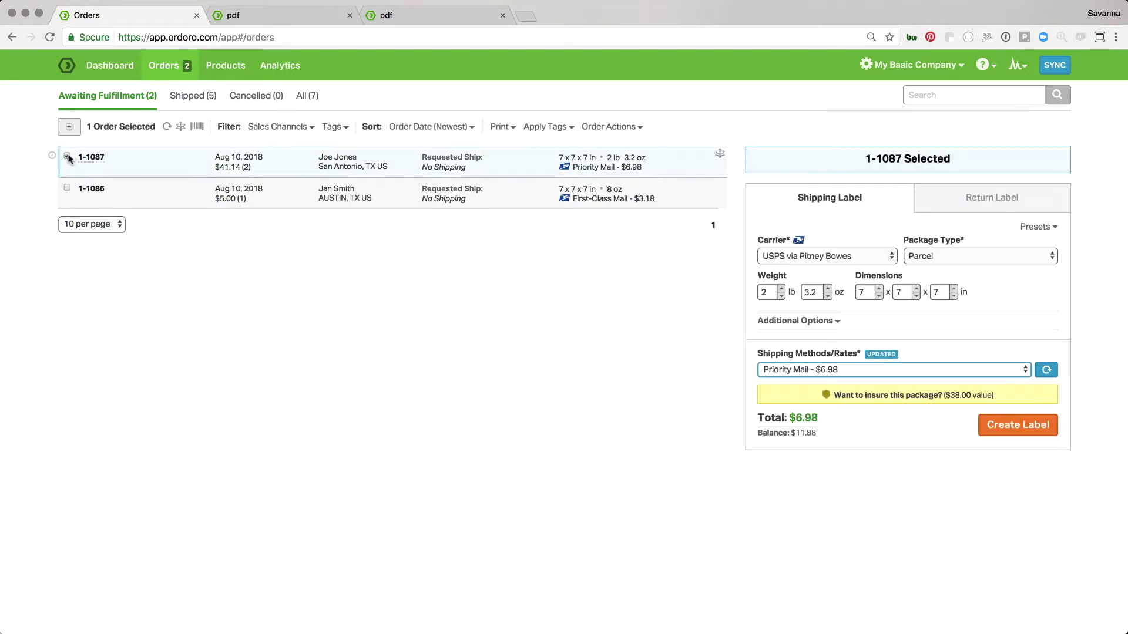
Switch order 1-1087's label carrier to FedEx with Custom Packaging
click(855, 256)
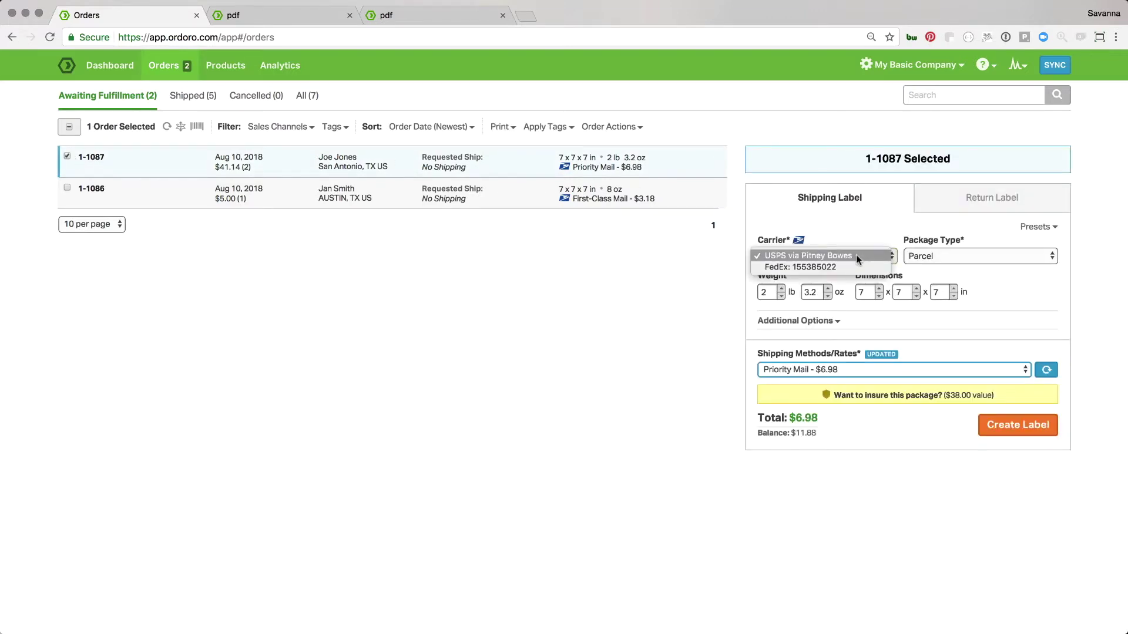
click(854, 266)
click(921, 256)
click(921, 256)
Set the package dimensions to 11 x 4 x 8 in
click(879, 289)
click(878, 289)
click(879, 289)
click(878, 289)
click(915, 296)
click(916, 295)
click(916, 296)
click(953, 290)
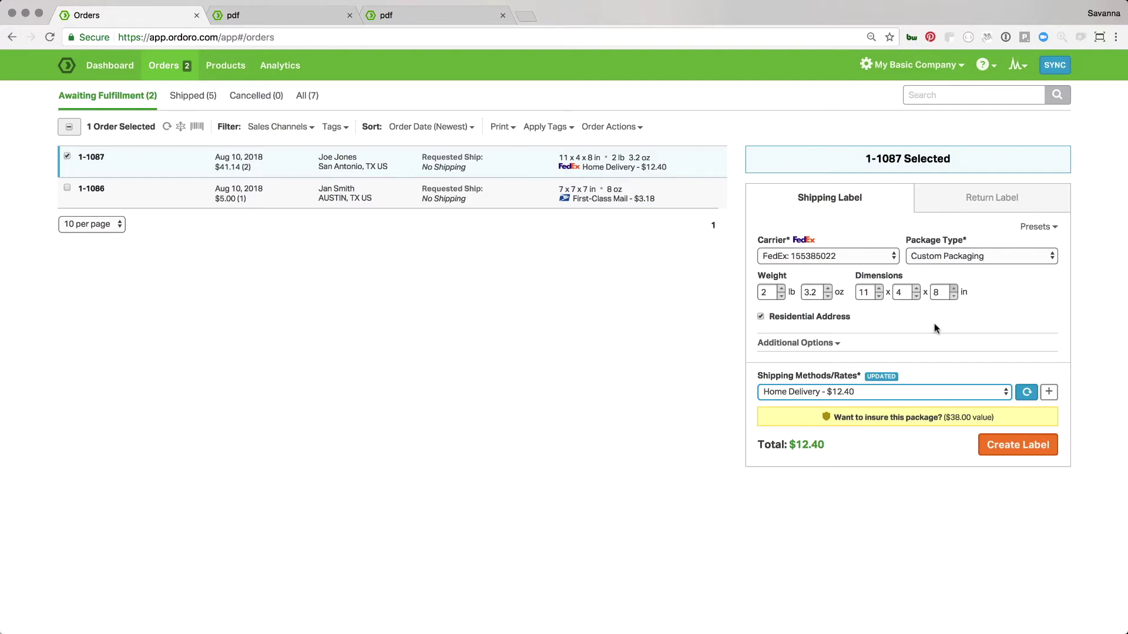
click(1038, 227)
Save the current label options as a new preset named 11x4x8
click(934, 250)
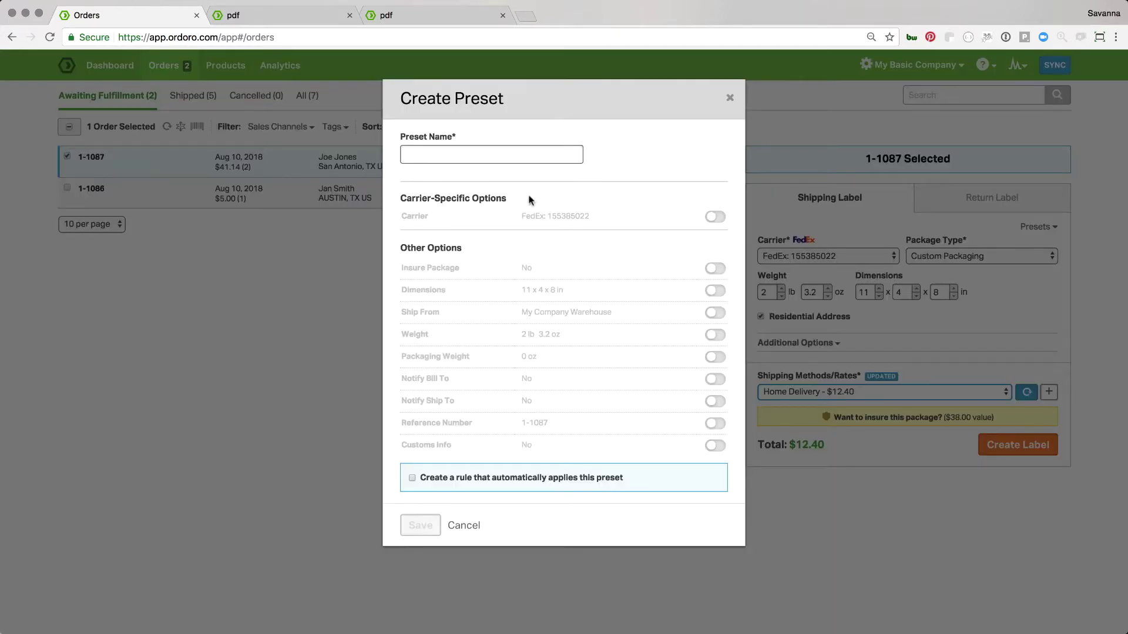
click(504, 155)
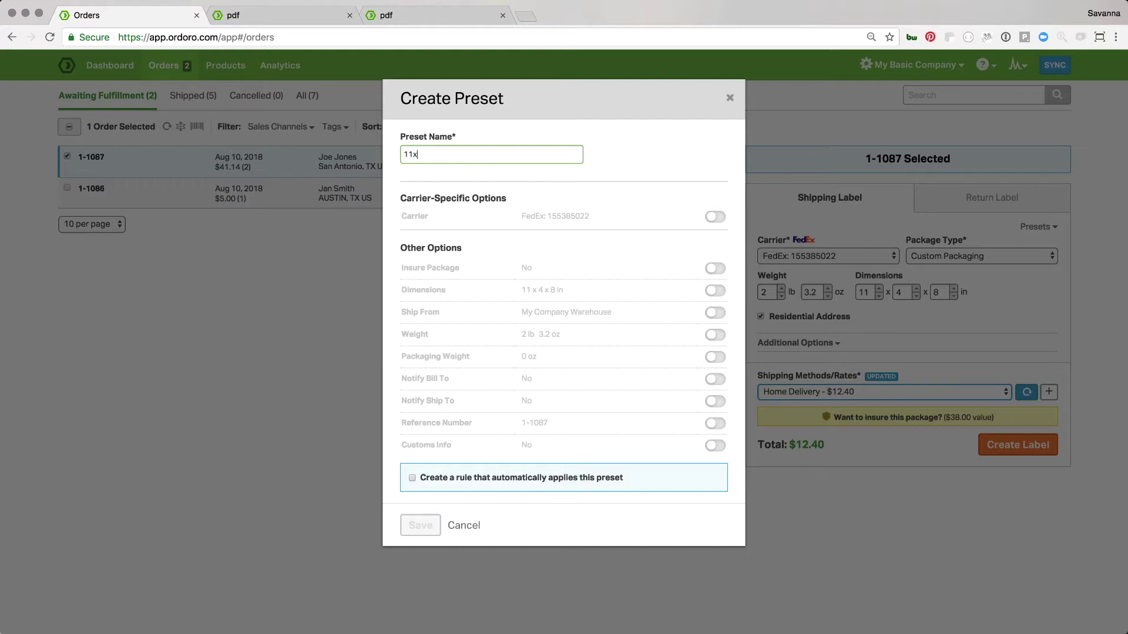
text(11x4x8)
Keep carrier, box shape, shipping method and dimensions in the preset, and enable rule creation
click(713, 217)
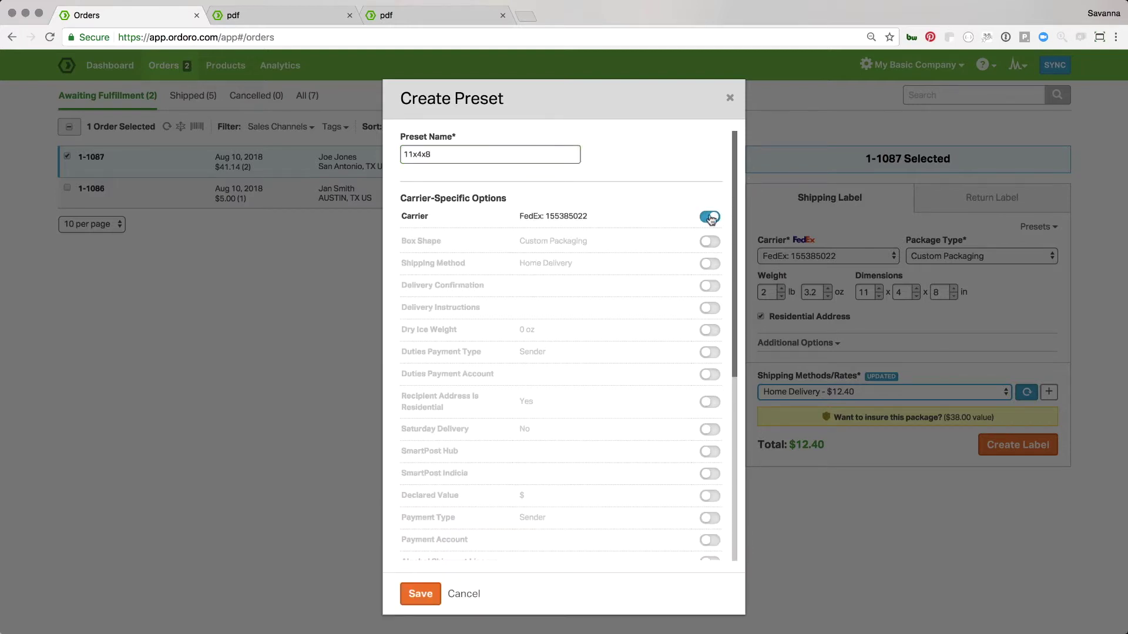
click(709, 241)
click(709, 264)
scroll(670, 382, down, 5)
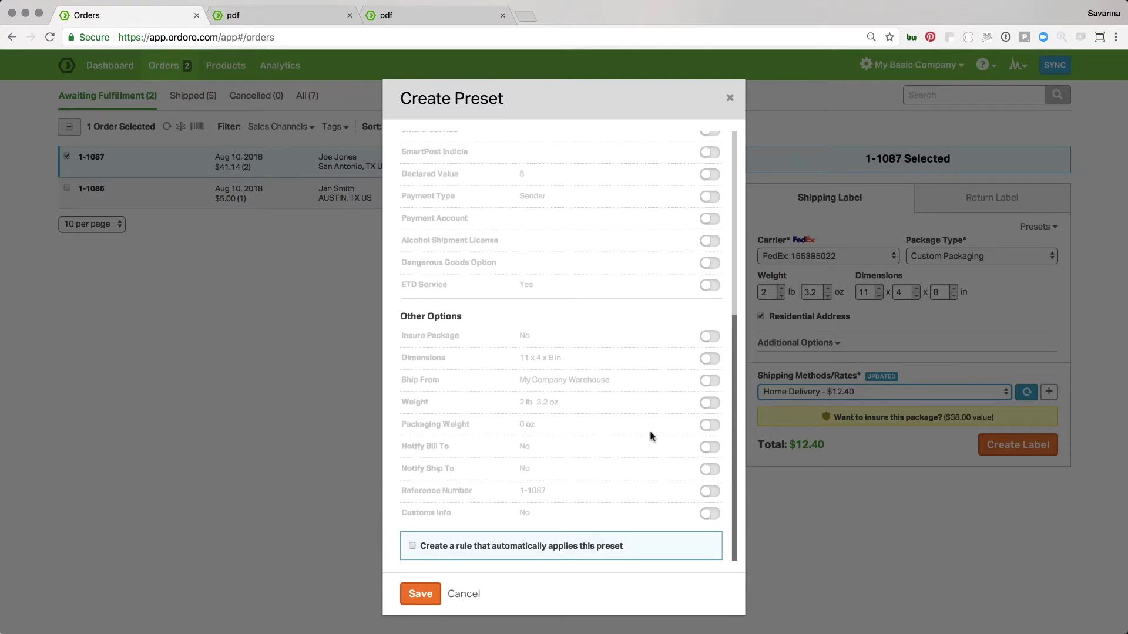
click(709, 358)
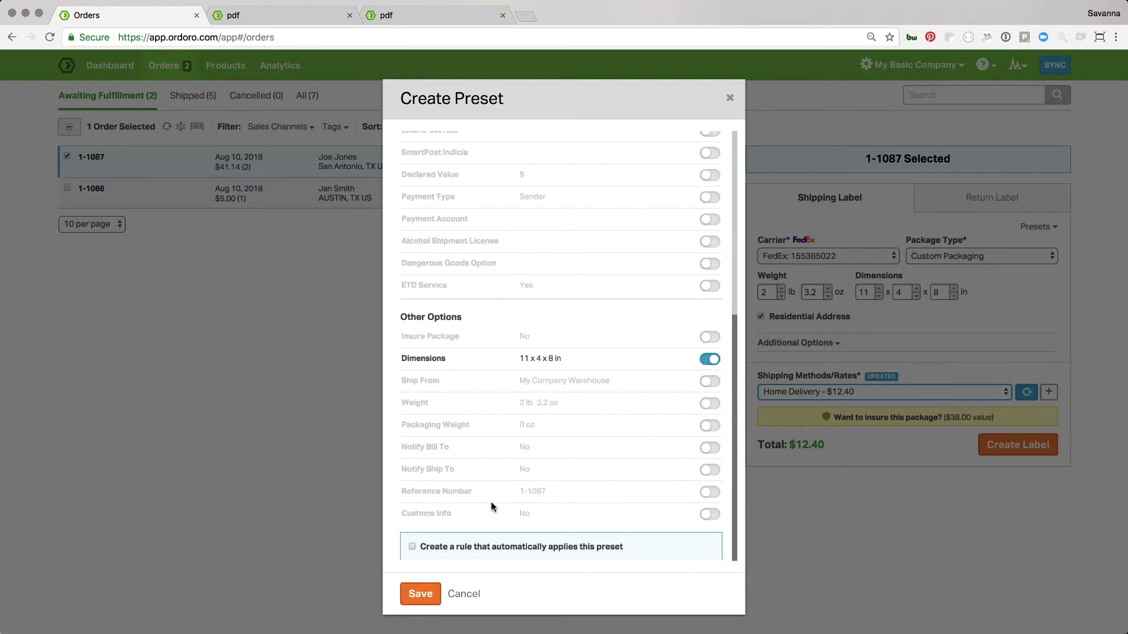
click(442, 543)
Save the preset and set the rule condition: Requested Shipping Method is 'no shipping paid'
click(423, 594)
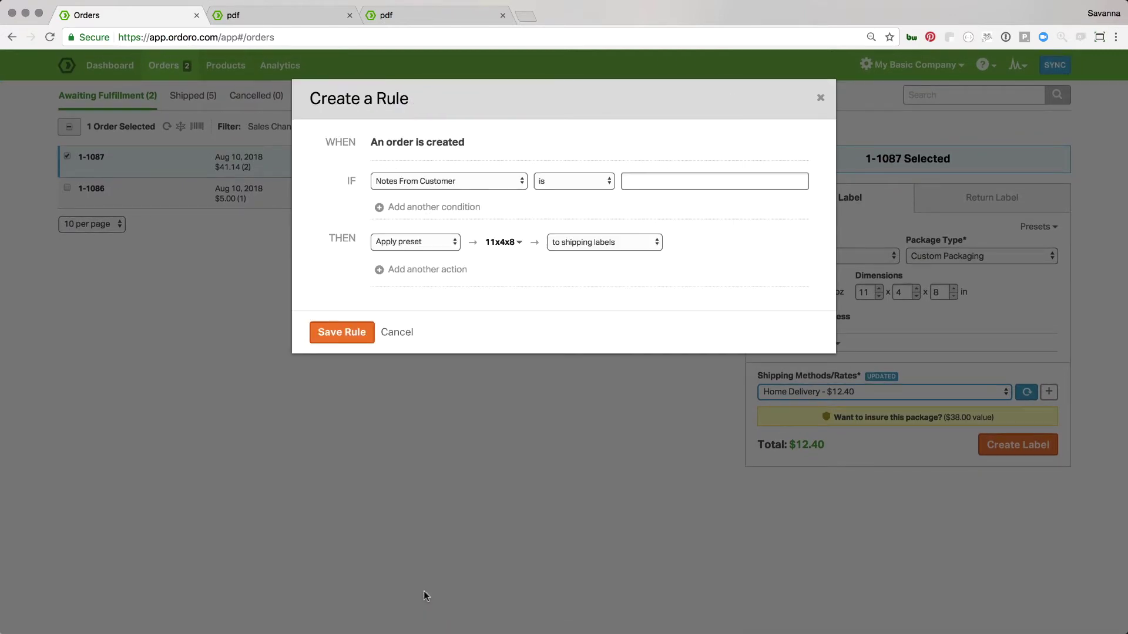
click(423, 180)
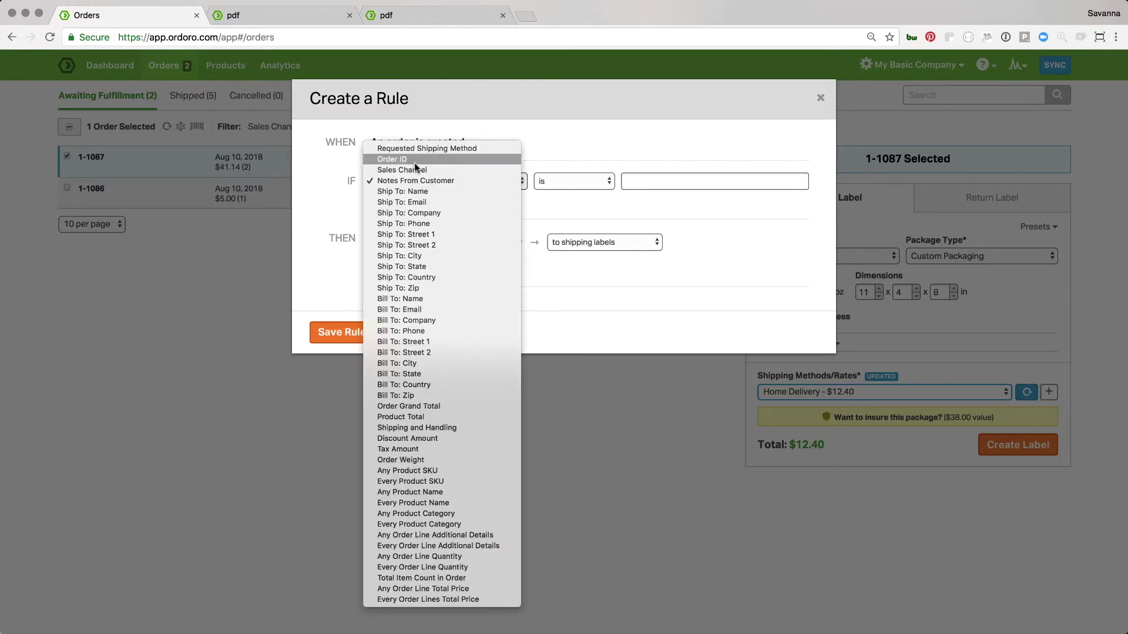
click(431, 148)
click(697, 181)
text(no shipping)
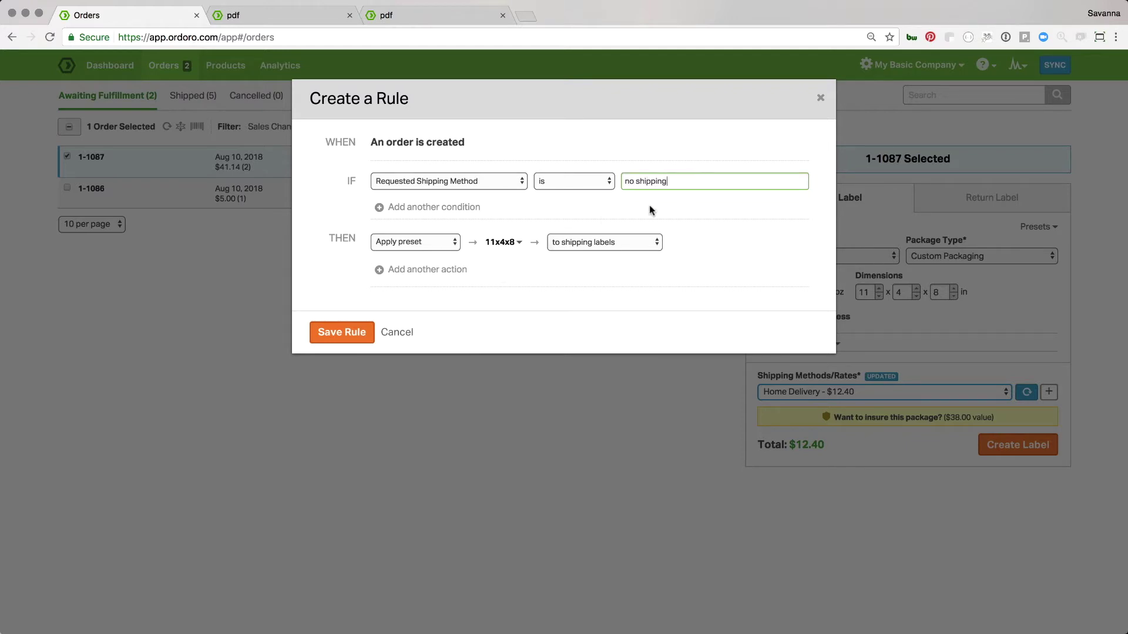
text( paid)
Keep Apply preset as the first action and add a second Apply tag action
click(441, 242)
click(442, 242)
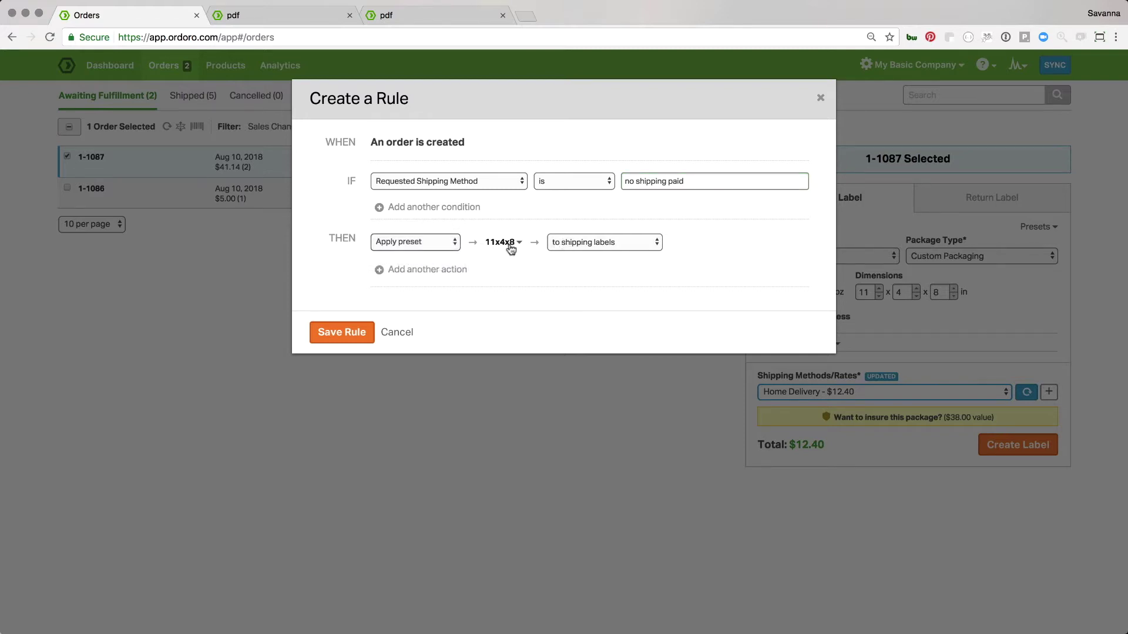
click(419, 271)
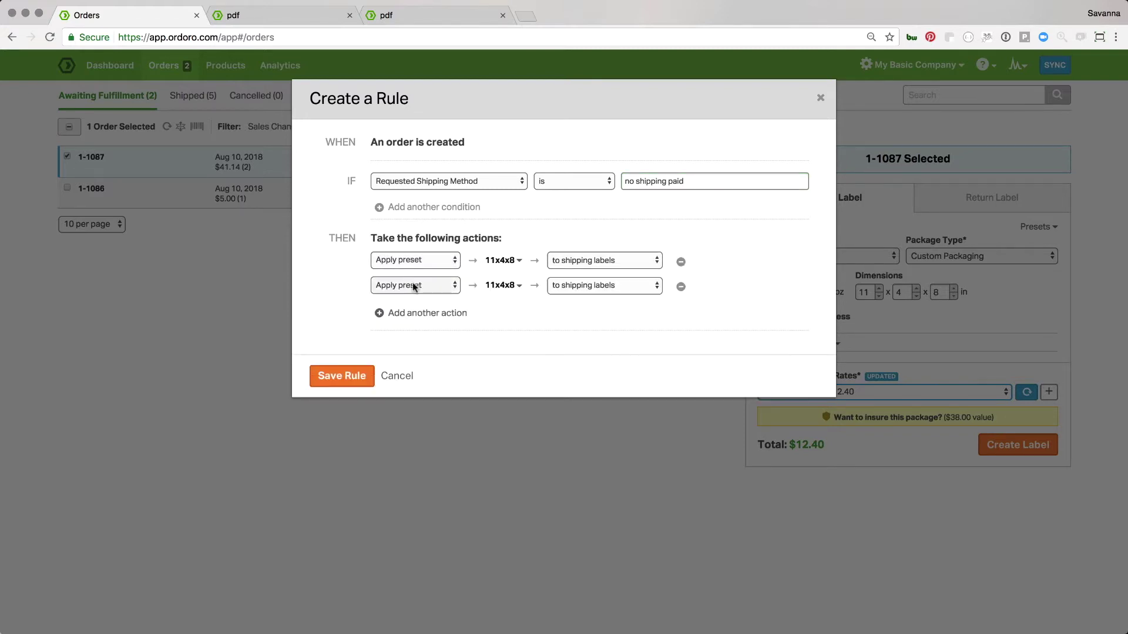
click(414, 286)
click(400, 274)
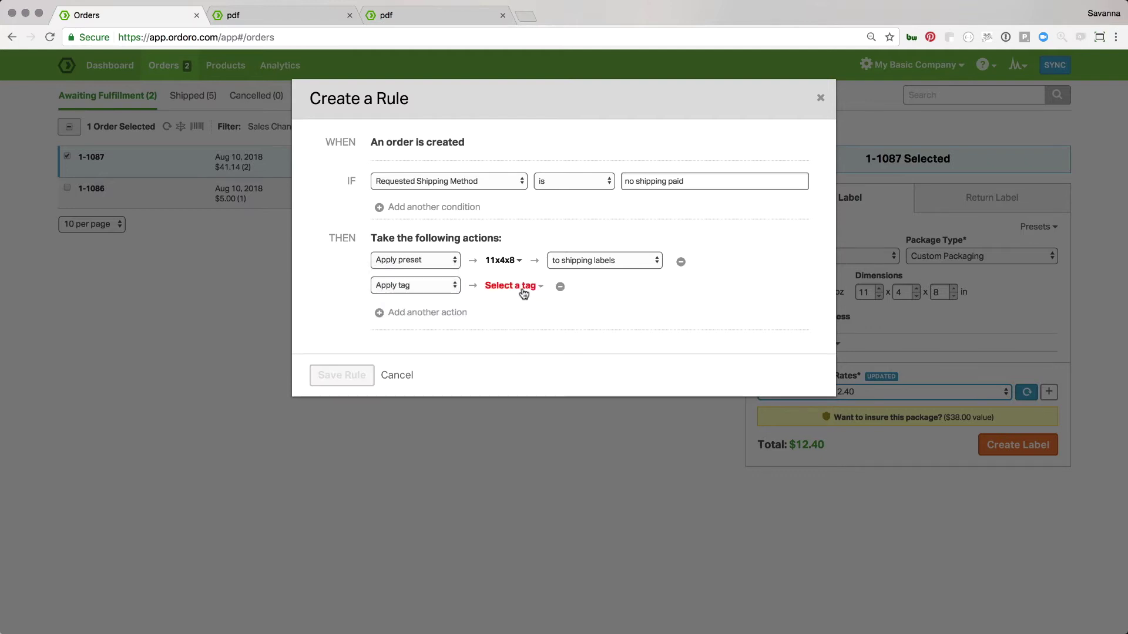
click(523, 294)
click(520, 313)
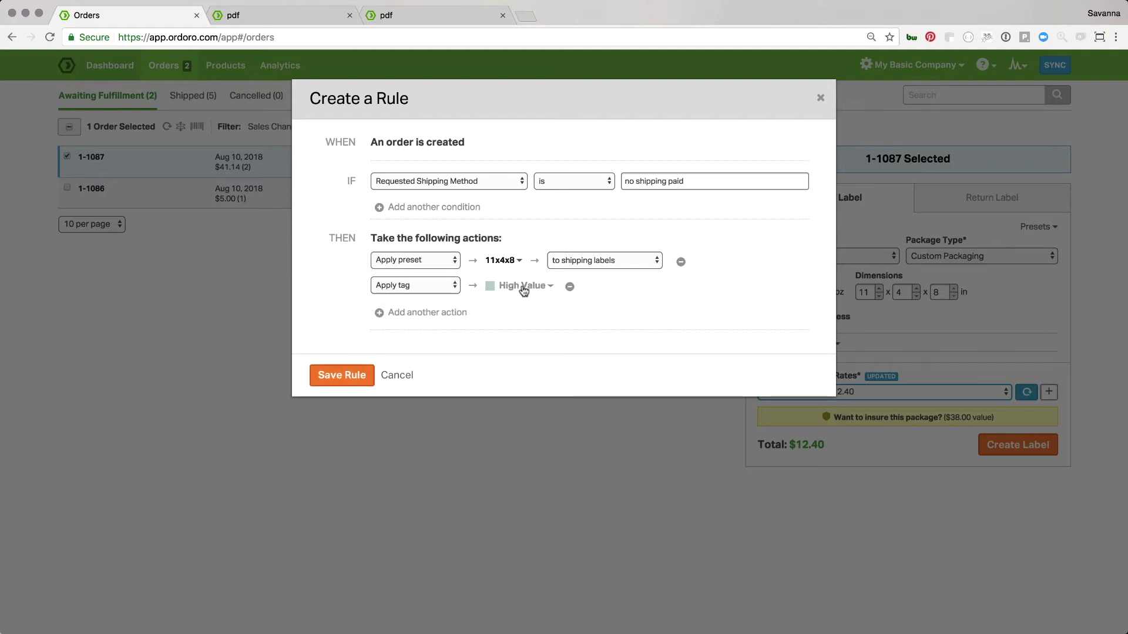
Create and save a new tag named FedEx for the rule, then deselect order 1-1087
click(523, 290)
click(509, 306)
click(523, 291)
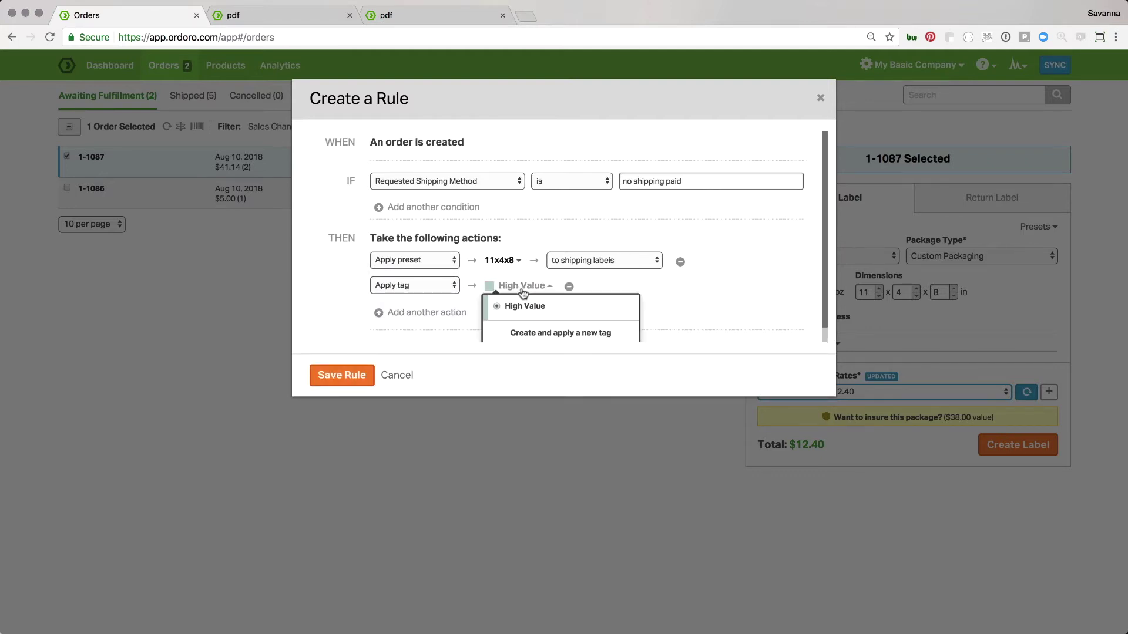
click(531, 326)
click(489, 152)
text(FedEx)
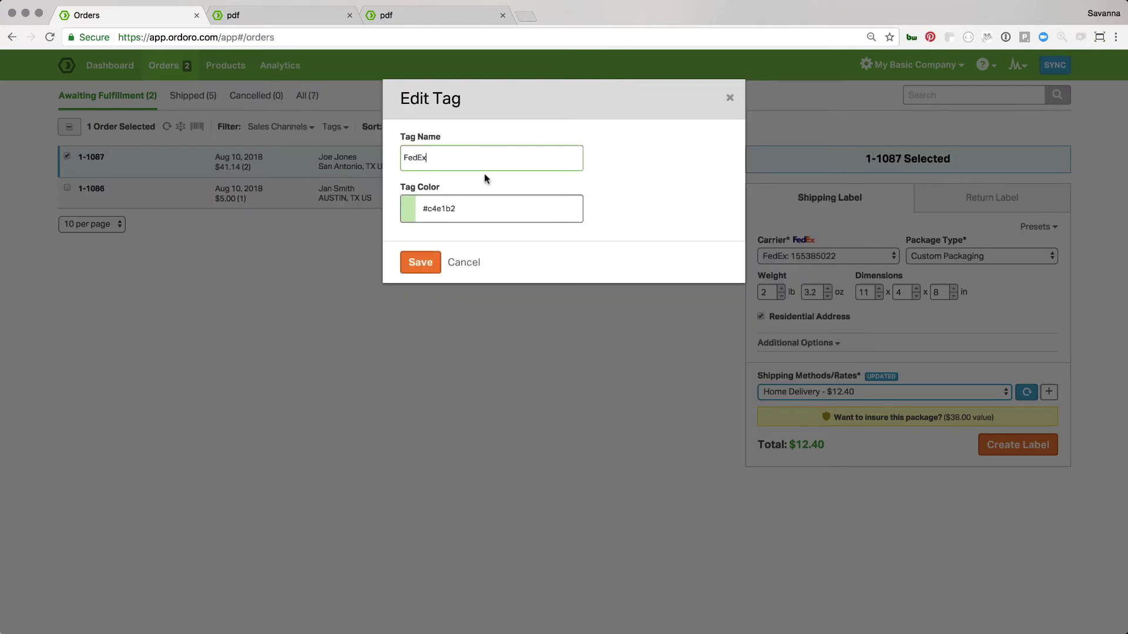
click(420, 262)
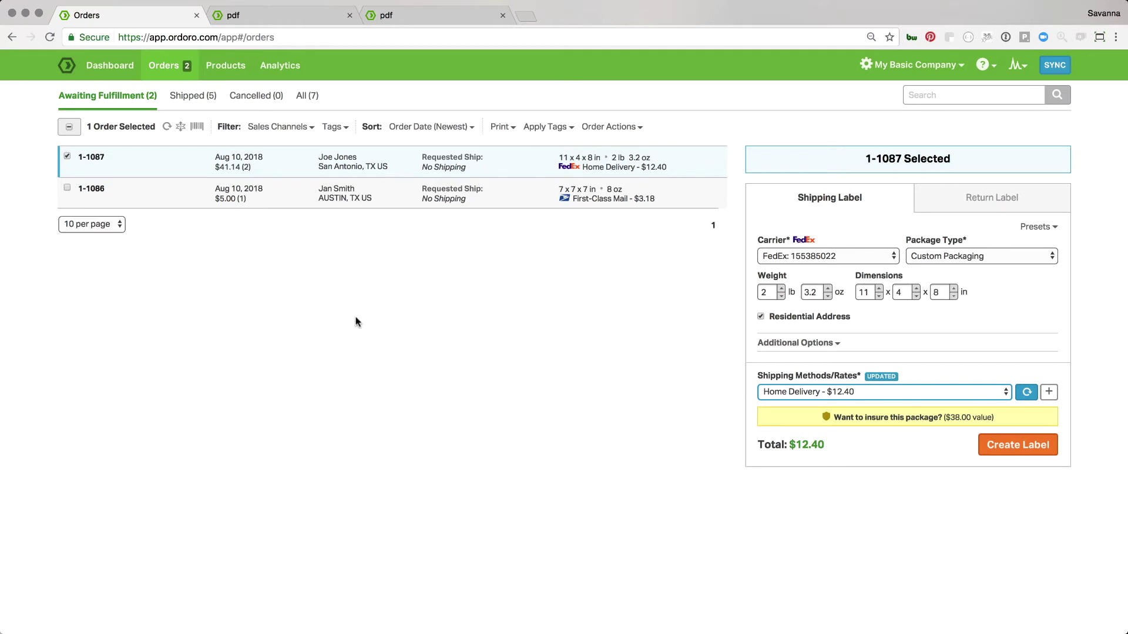
click(66, 156)
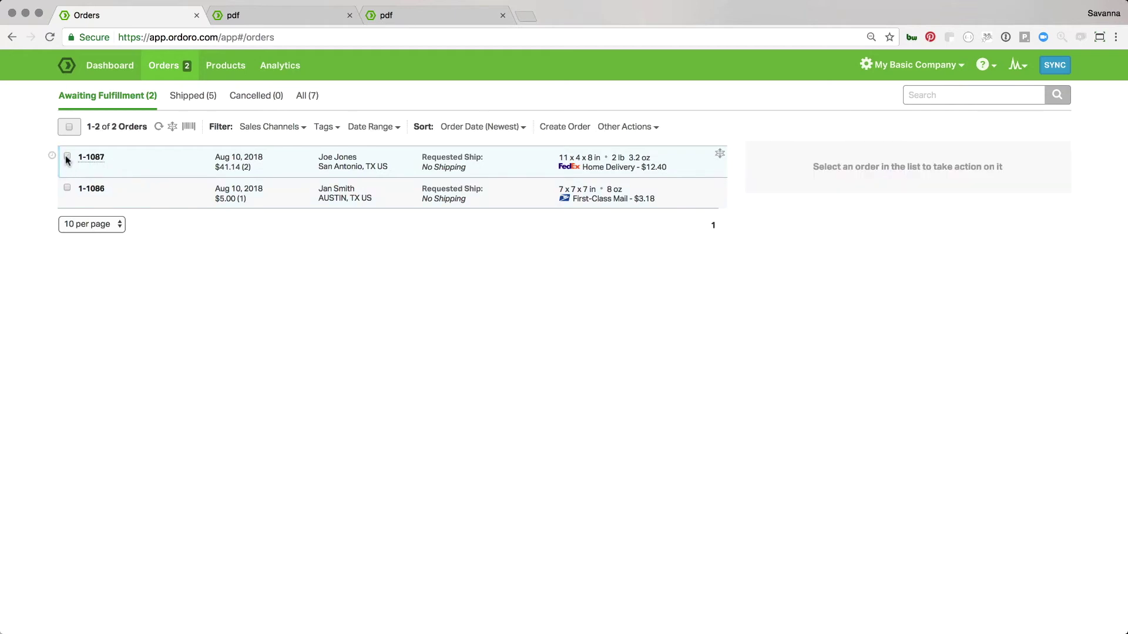
Open Analytics and view the Shipping Stats report showing $0.00 costs and 0 shipped orders
click(274, 68)
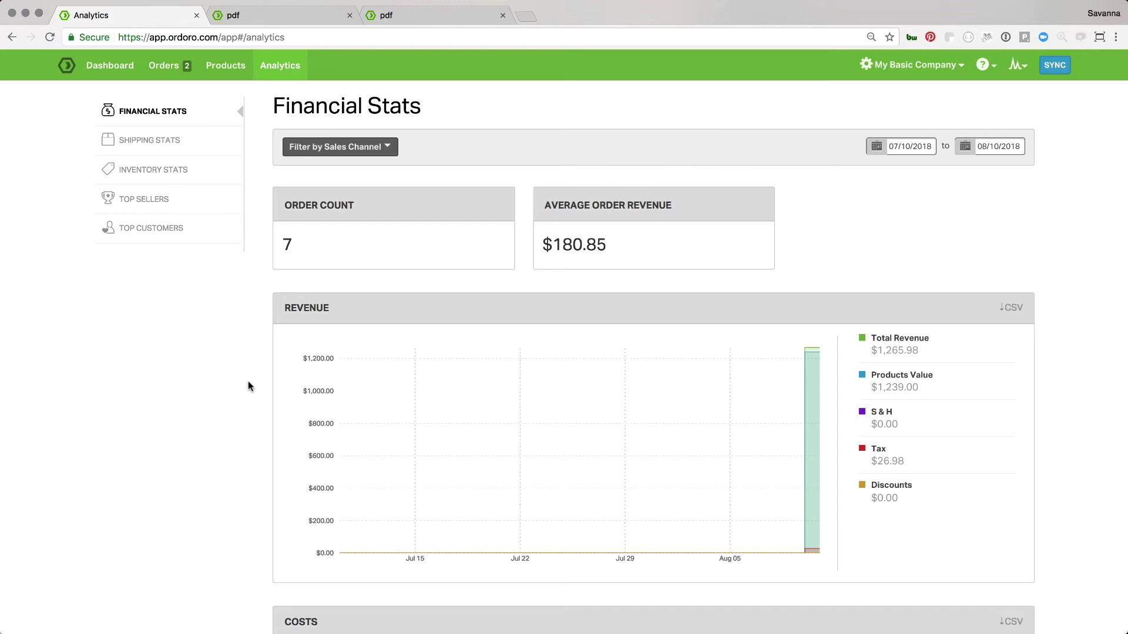
scroll(247, 384, down, 10)
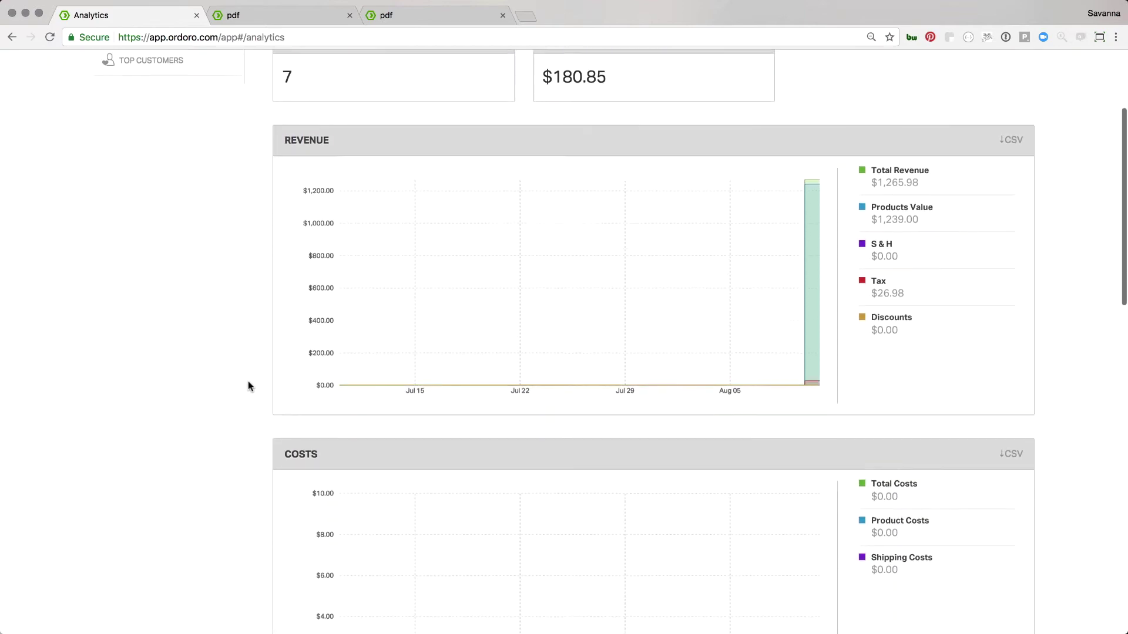
scroll(248, 383, down, 10)
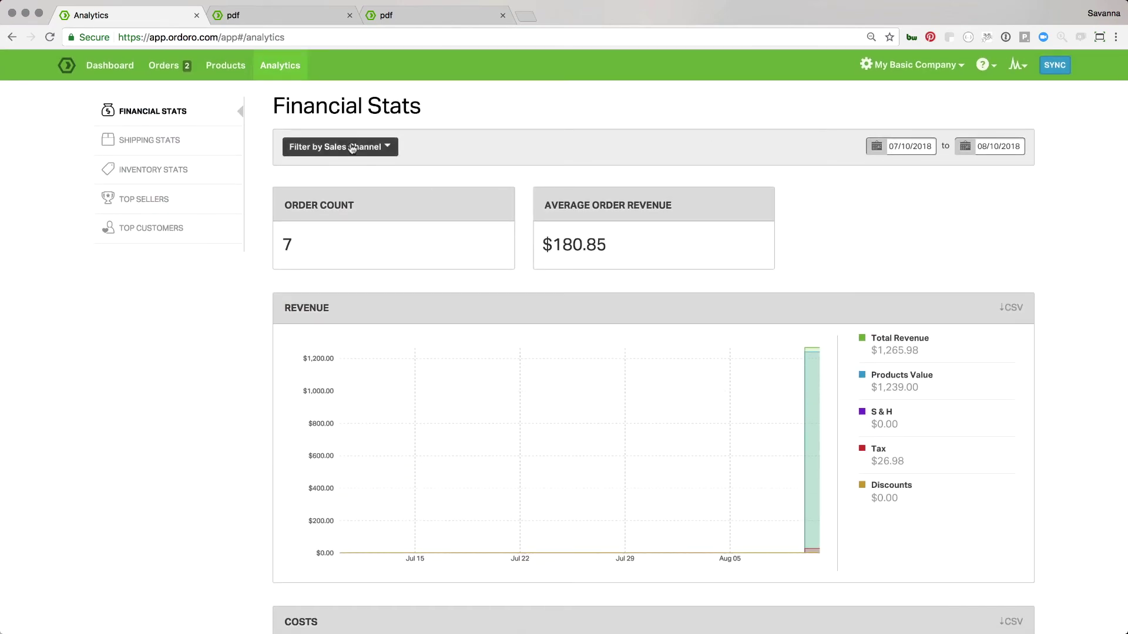
click(239, 146)
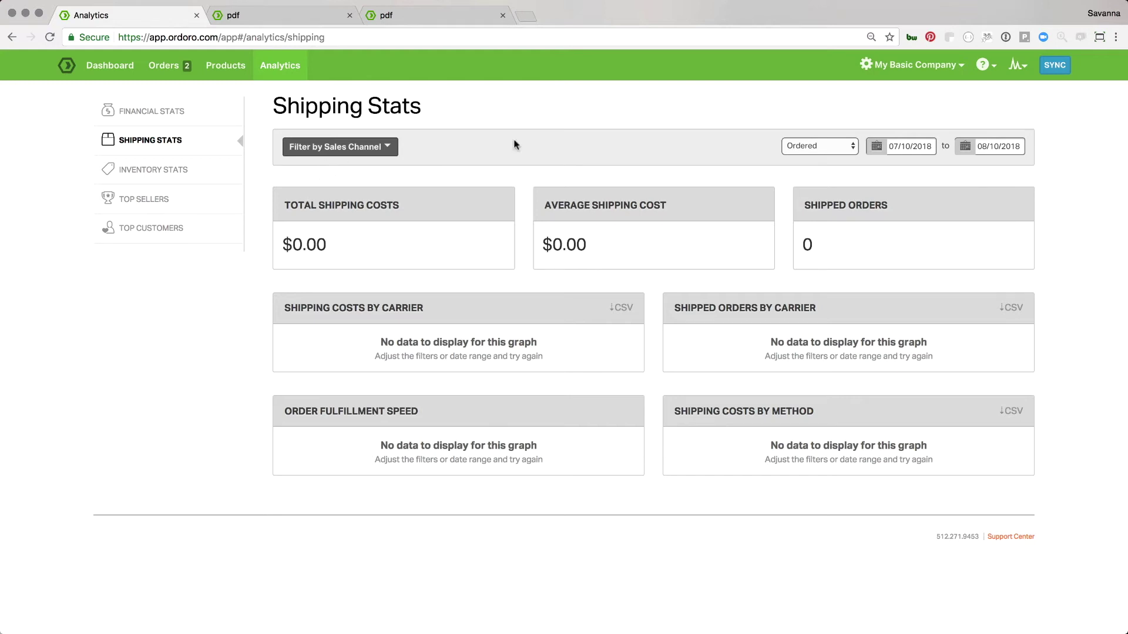
Keep the Ordered date basis, view Top Customers, then return to Financial Stats
click(801, 146)
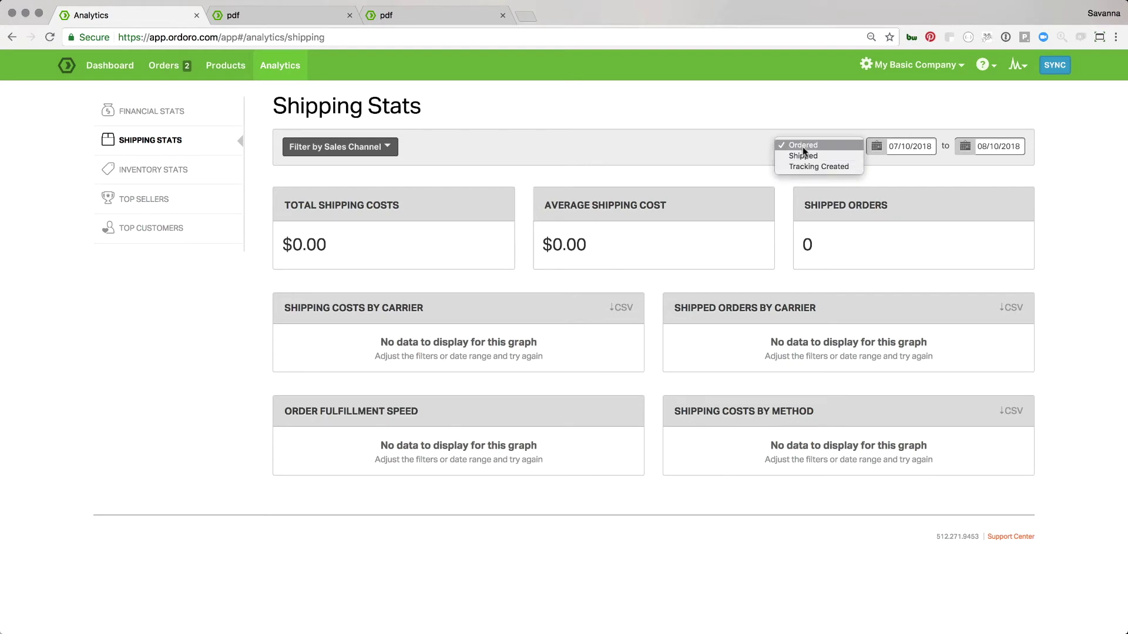
click(800, 181)
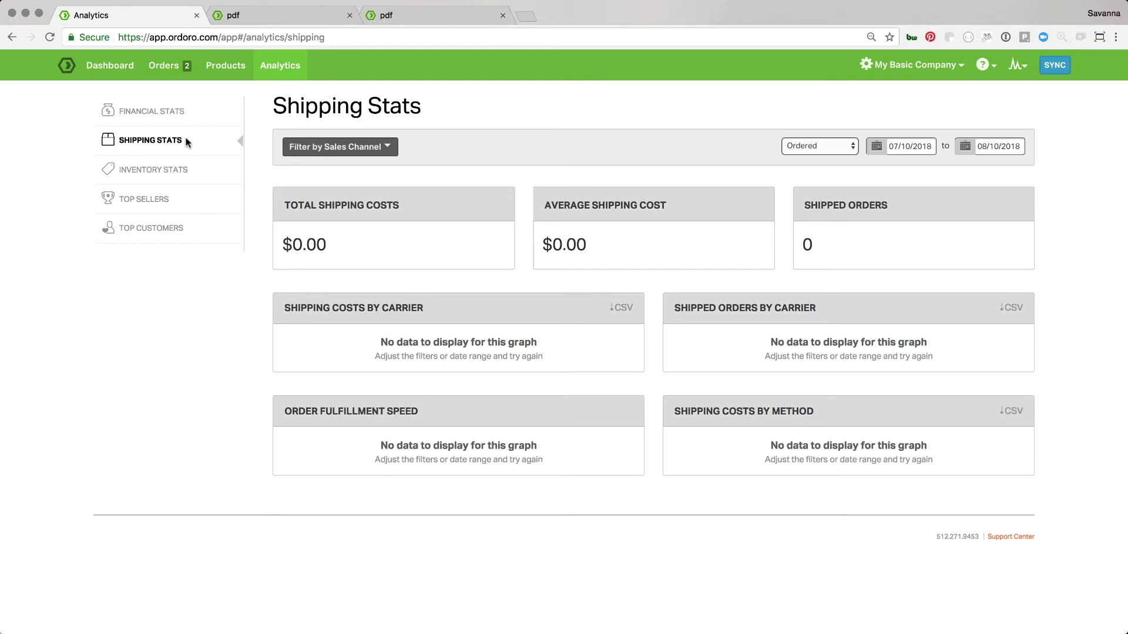
click(178, 232)
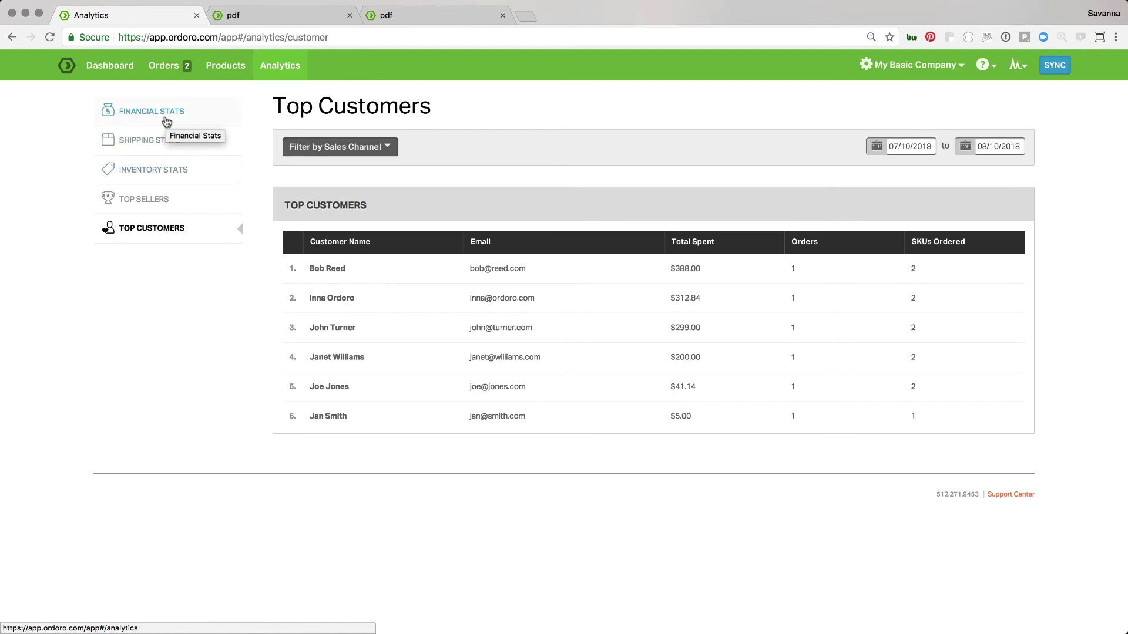
click(166, 118)
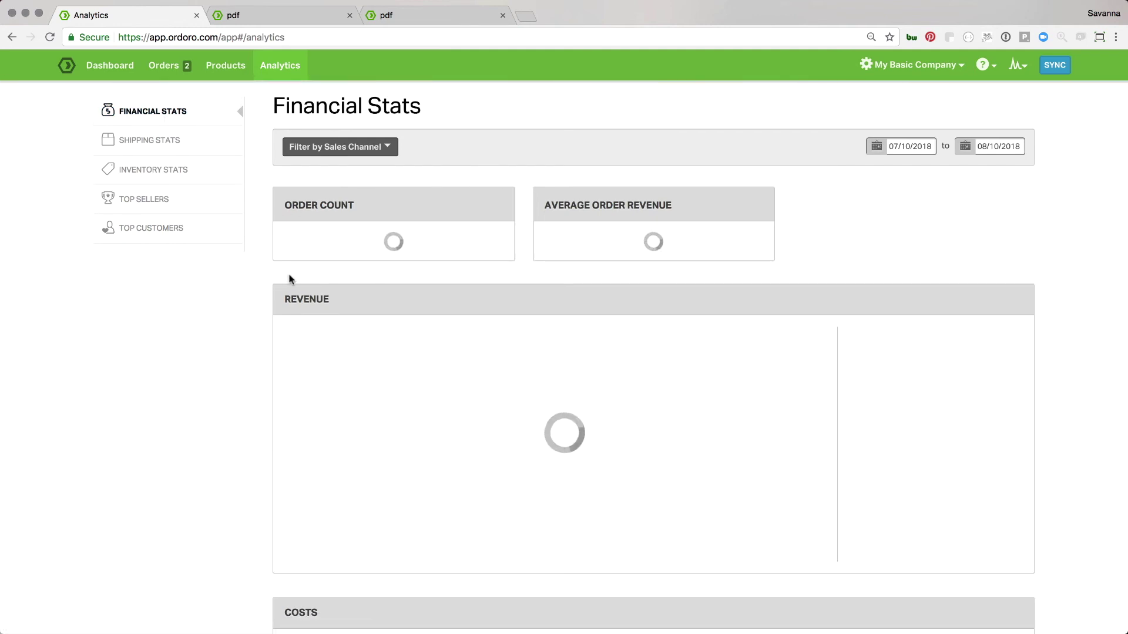
Visit the Products list, then return to the Orders list
click(227, 71)
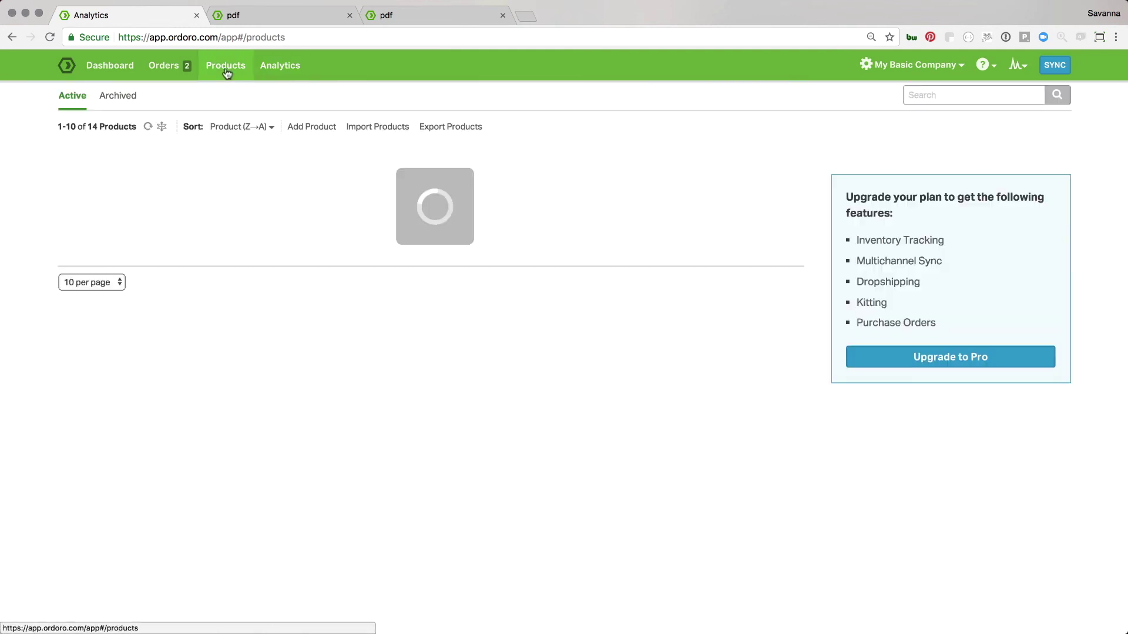
click(169, 74)
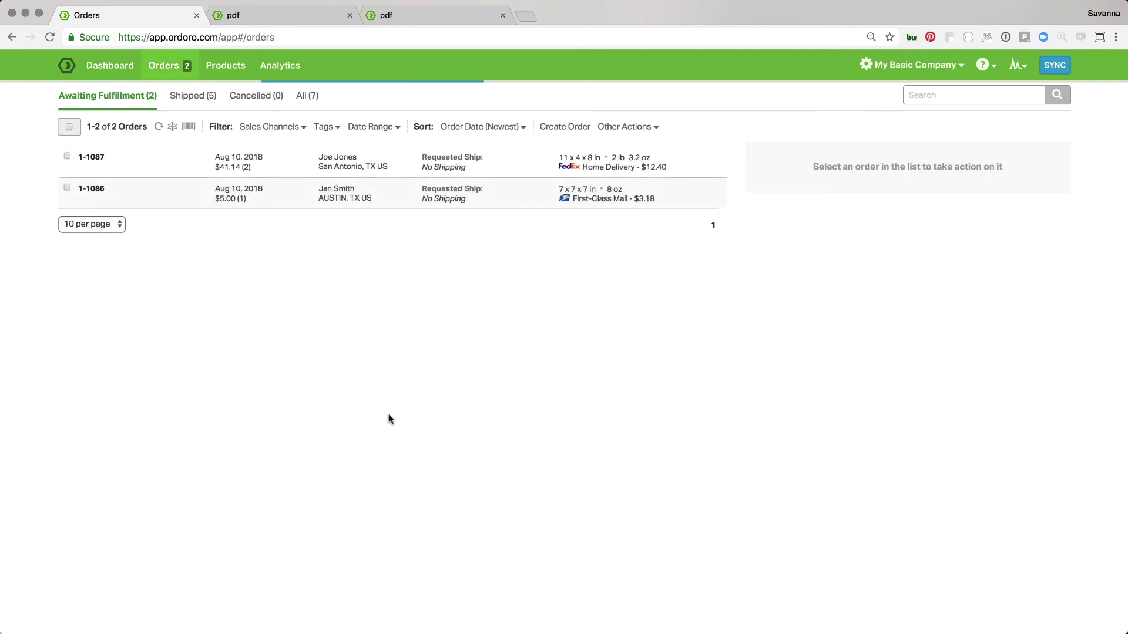